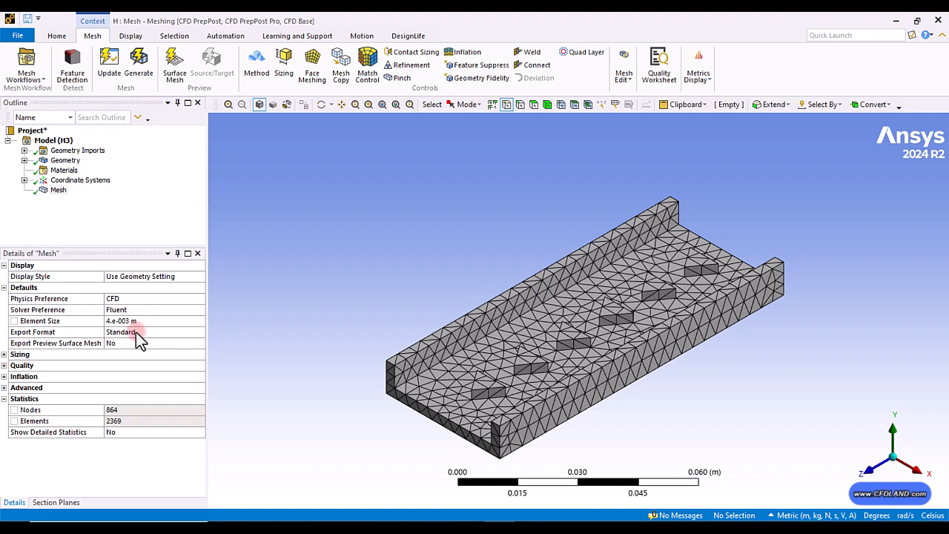
Step: Set the mesh quality metric to Orthogonal Quality in the mesh details
click(4, 365)
click(150, 400)
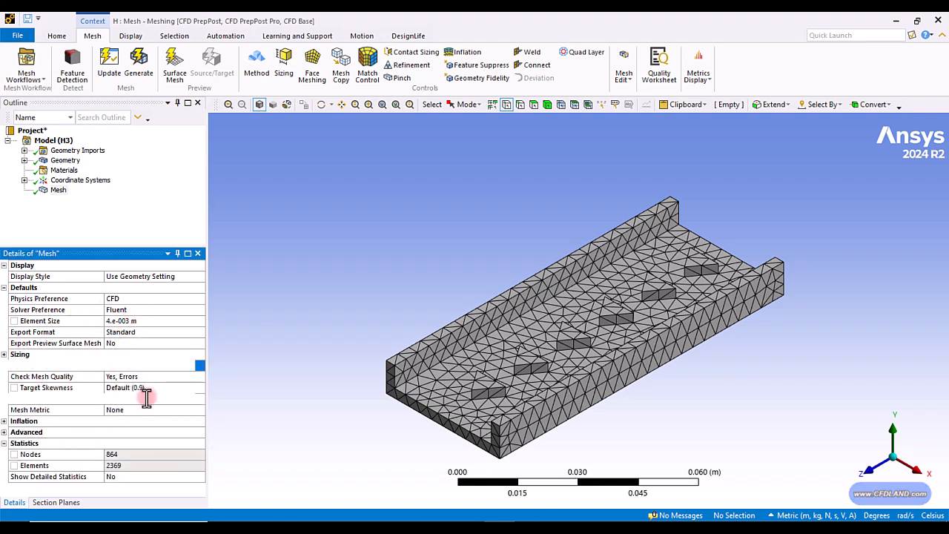
click(141, 410)
click(200, 410)
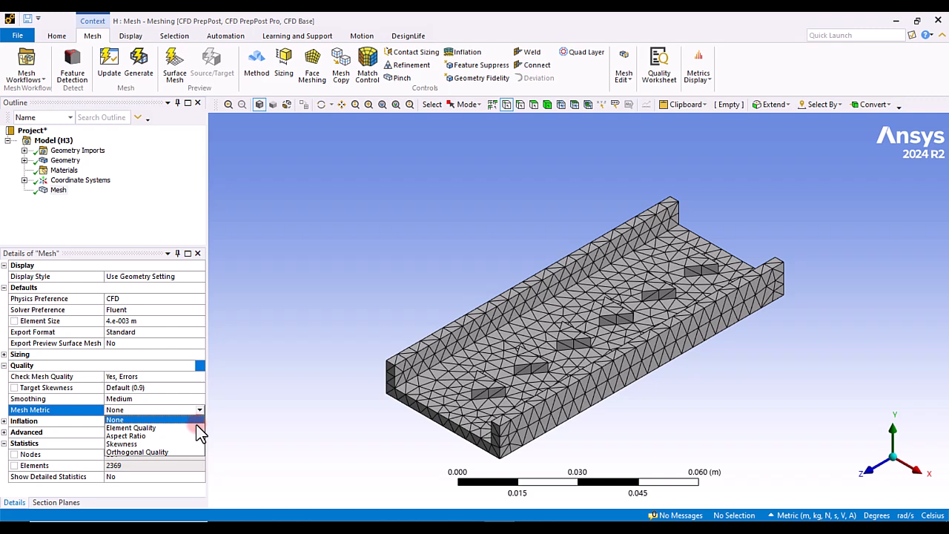
click(145, 452)
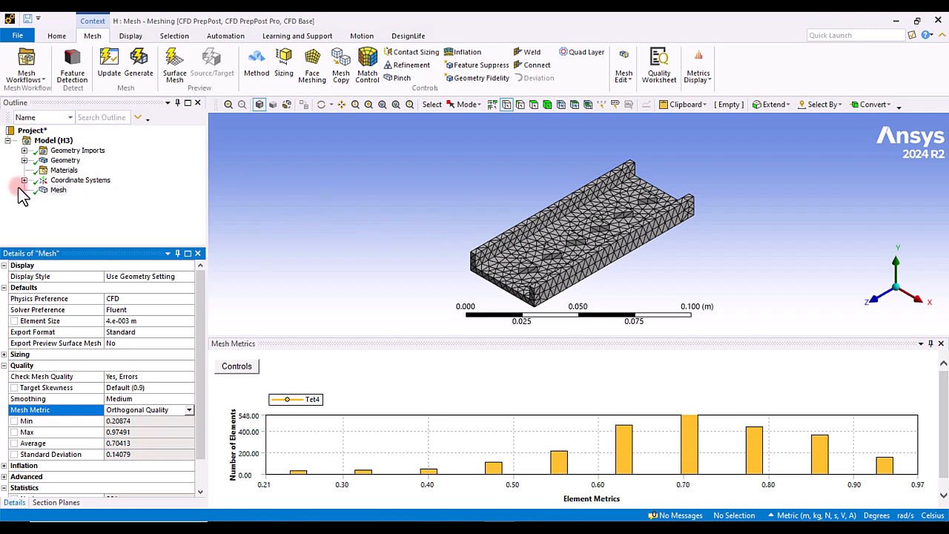
Step: Insert a Method control under the mesh and scope it to the single body
right_click(58, 190)
mouse_move(87, 201)
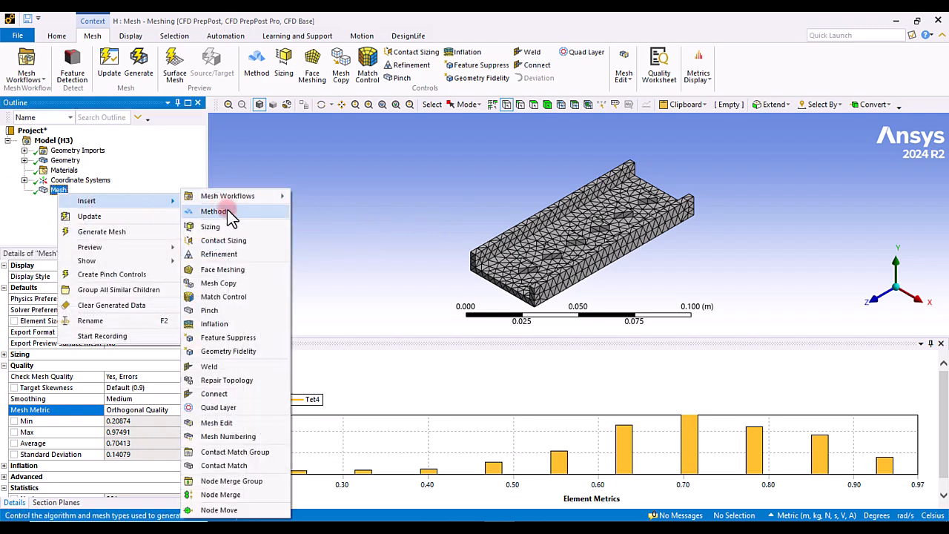
click(227, 210)
click(613, 318)
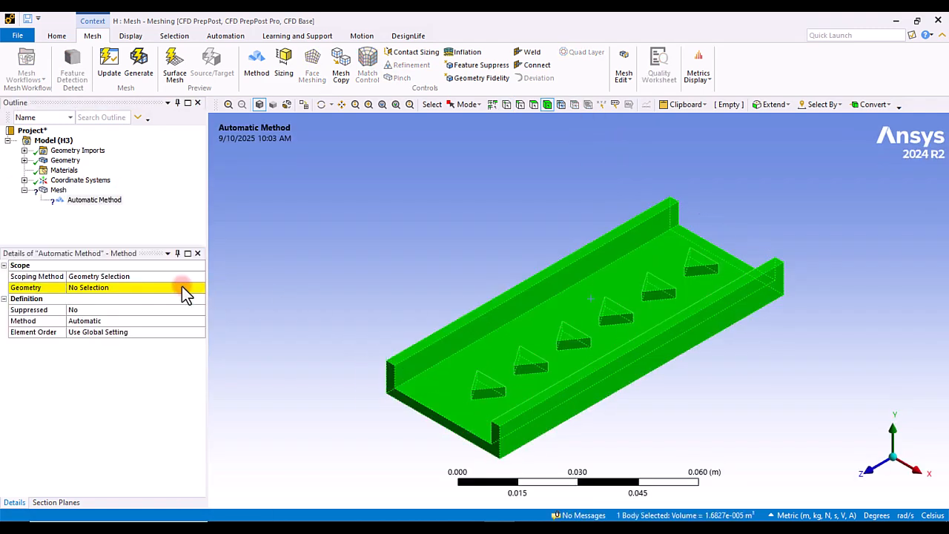
click(182, 287)
click(104, 288)
Step: Set the mesh method to MultiZone
click(149, 321)
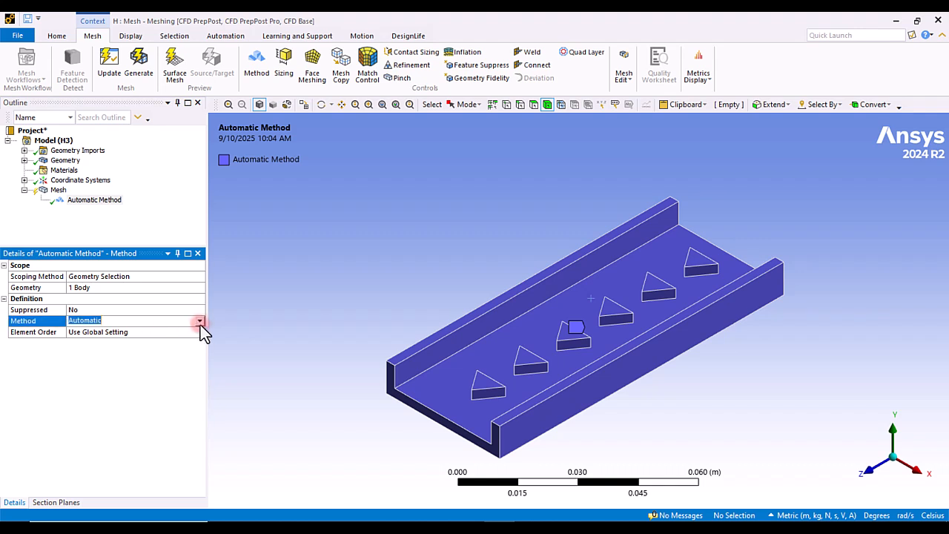
click(200, 321)
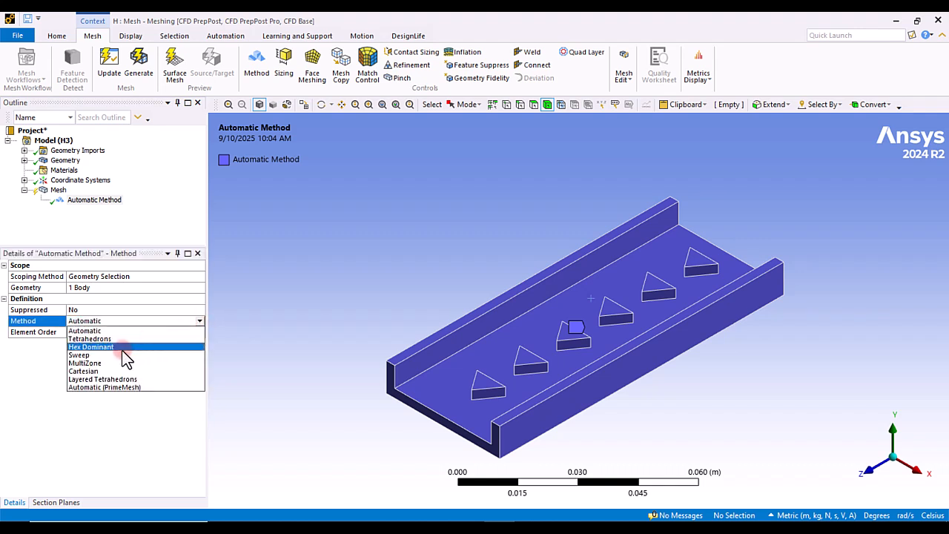
click(95, 363)
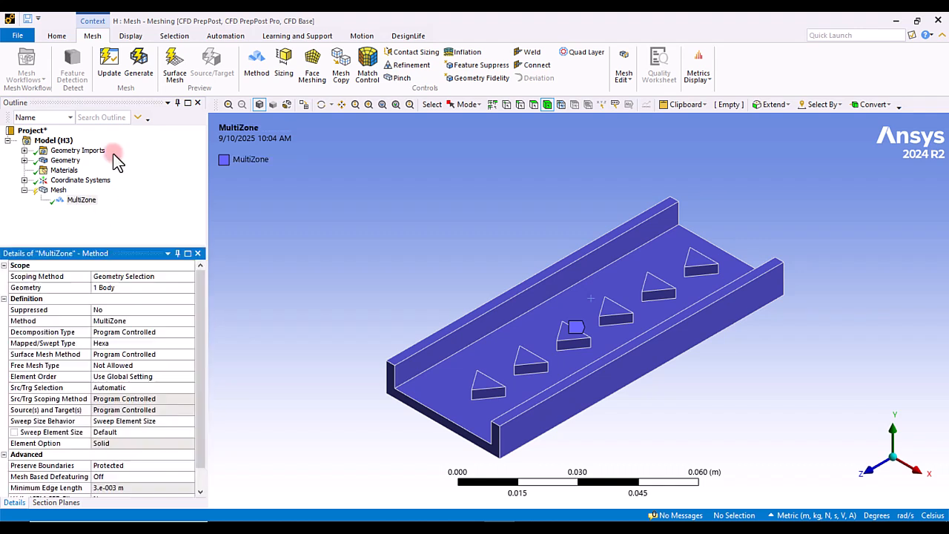
Step: Update the mesh, review its orthogonal quality chart, and close the metrics panel
click(109, 69)
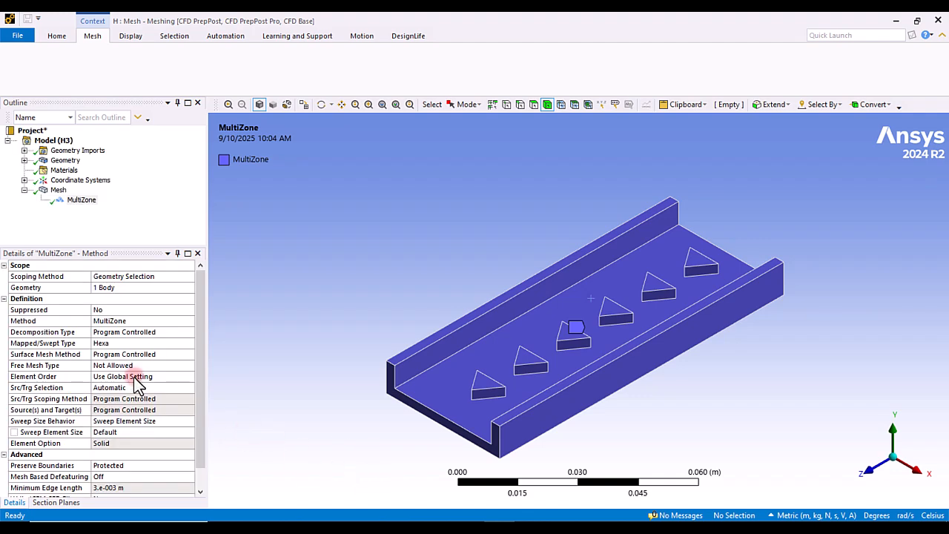
click(57, 191)
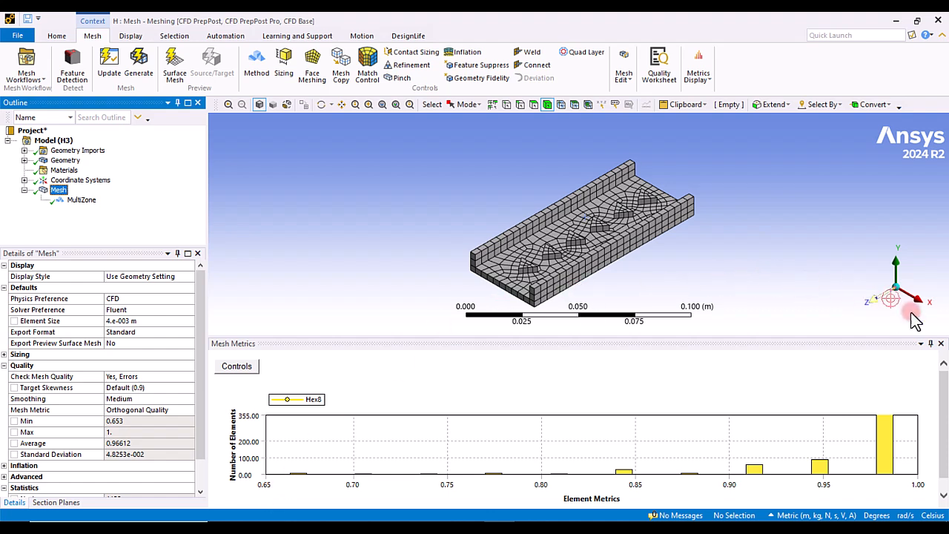
click(941, 344)
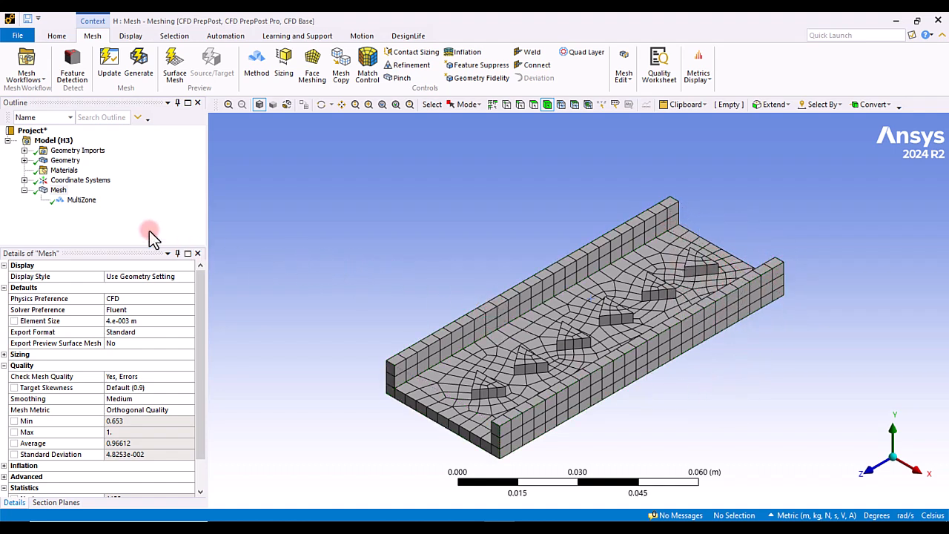
Step: Insert a Sizing control under the mesh
right_click(58, 190)
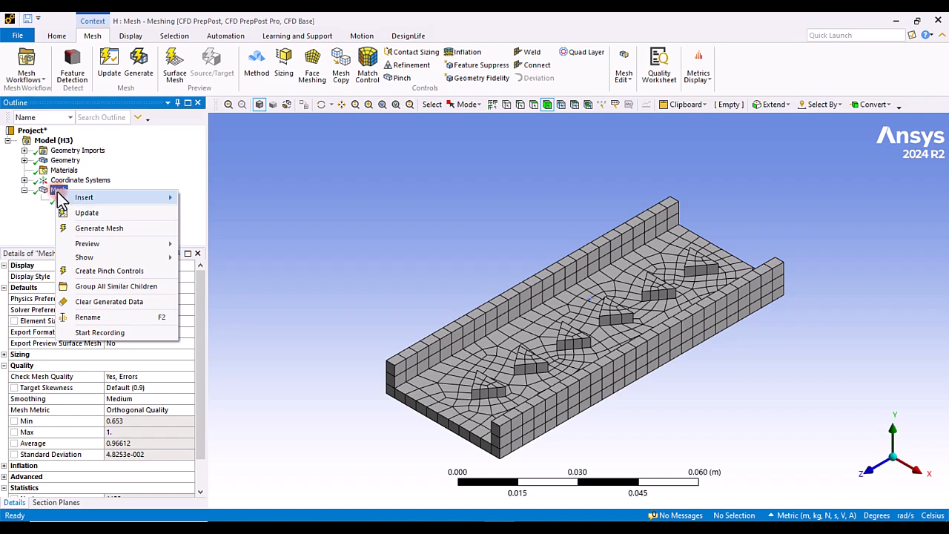
mouse_move(81, 197)
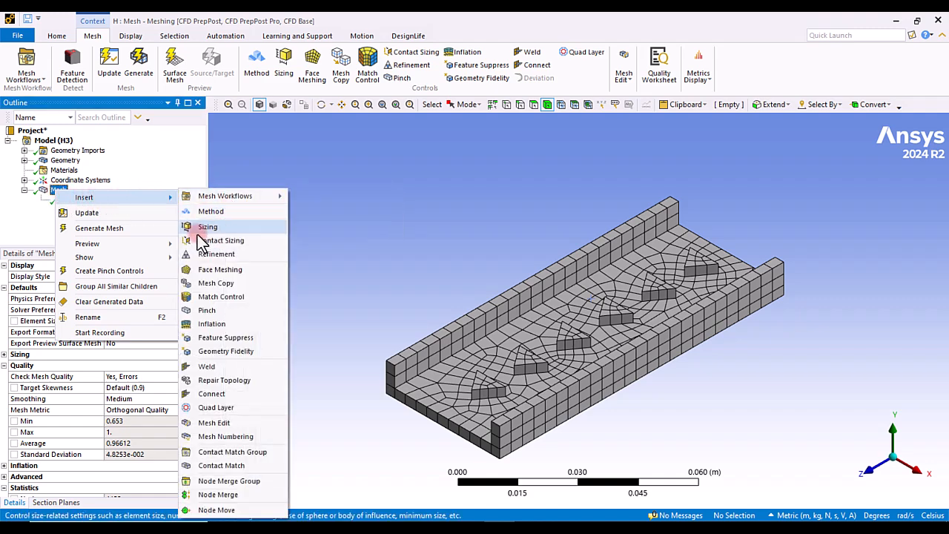
click(230, 228)
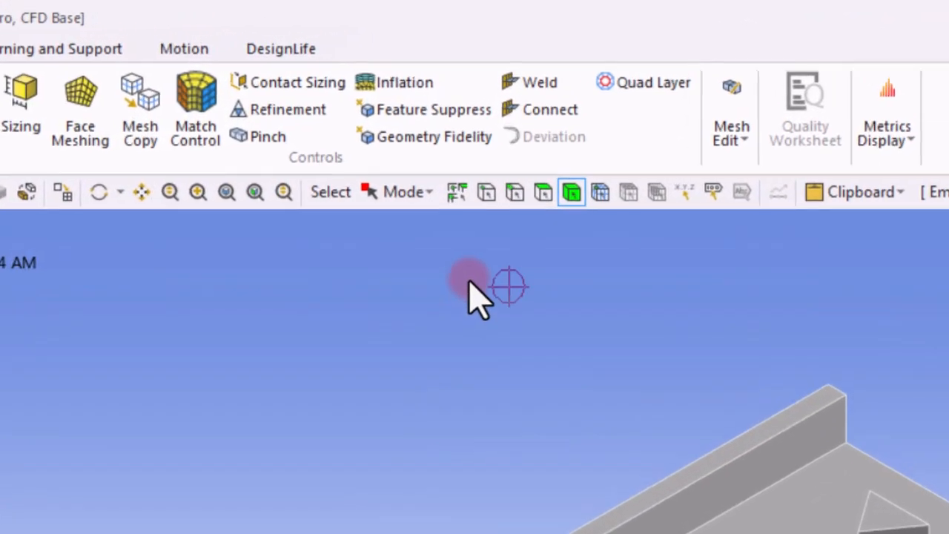
Step: Switch to the body selection filter and scope the sizing to the body
click(486, 198)
click(517, 203)
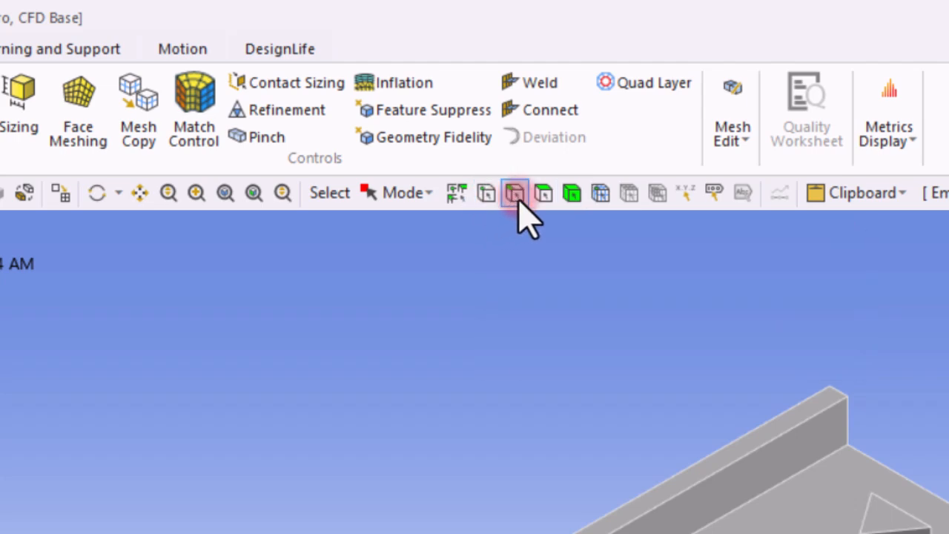
click(542, 200)
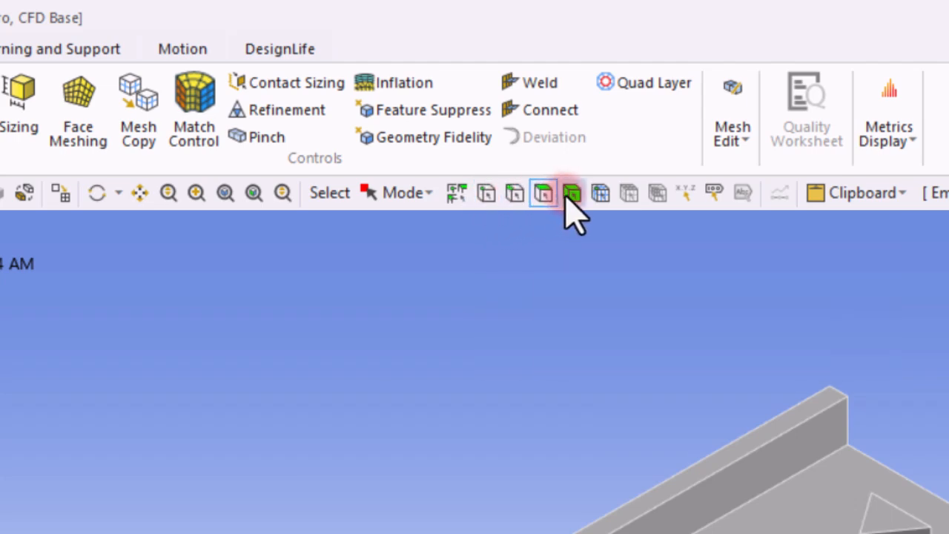
click(573, 197)
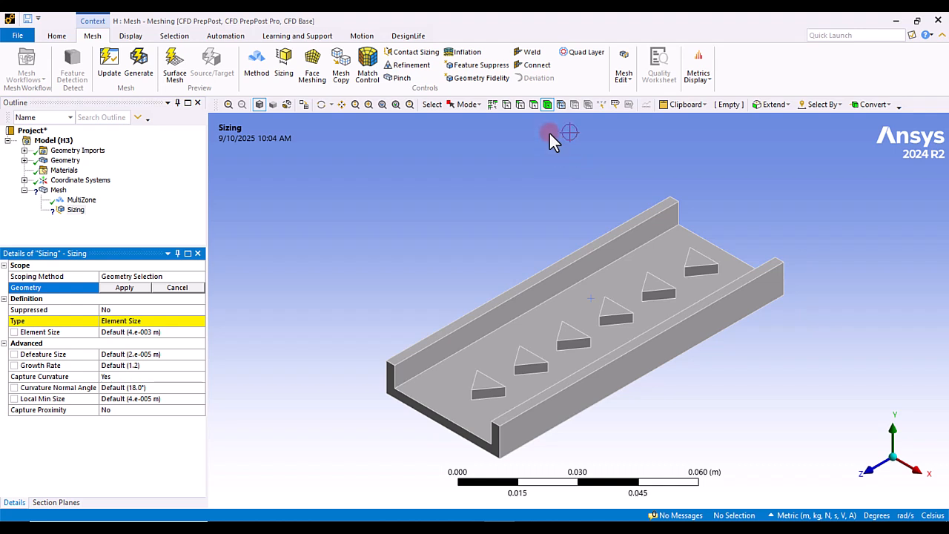
click(600, 326)
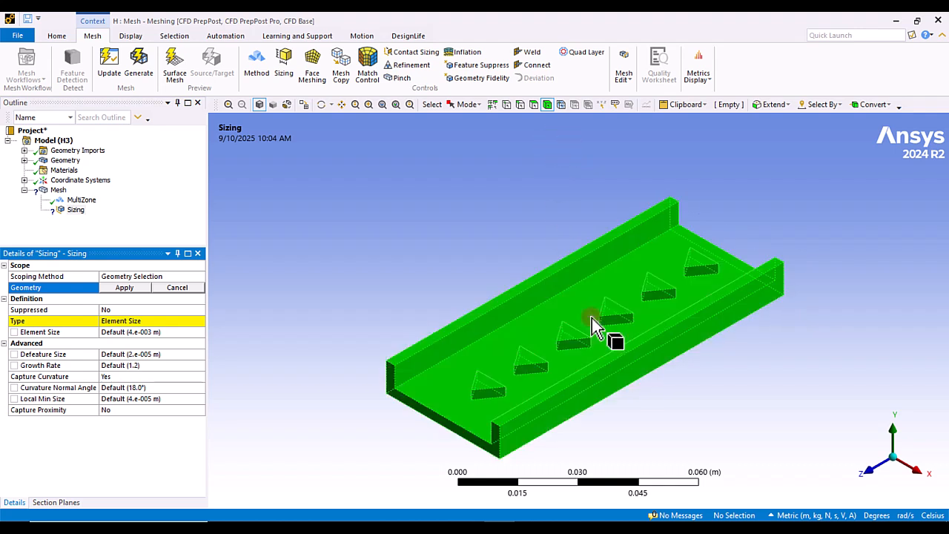
click(136, 292)
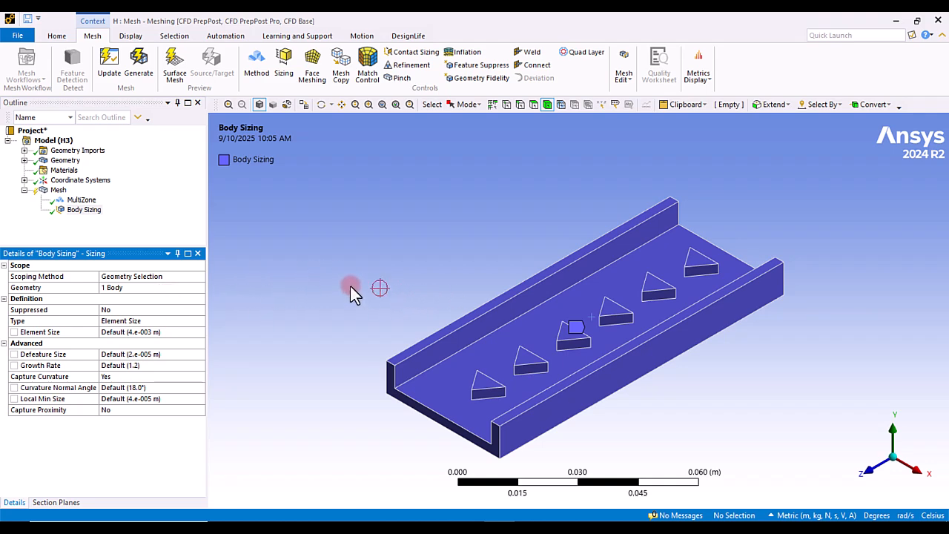
Step: Open the body sizing and review its Type options without changing them
click(58, 190)
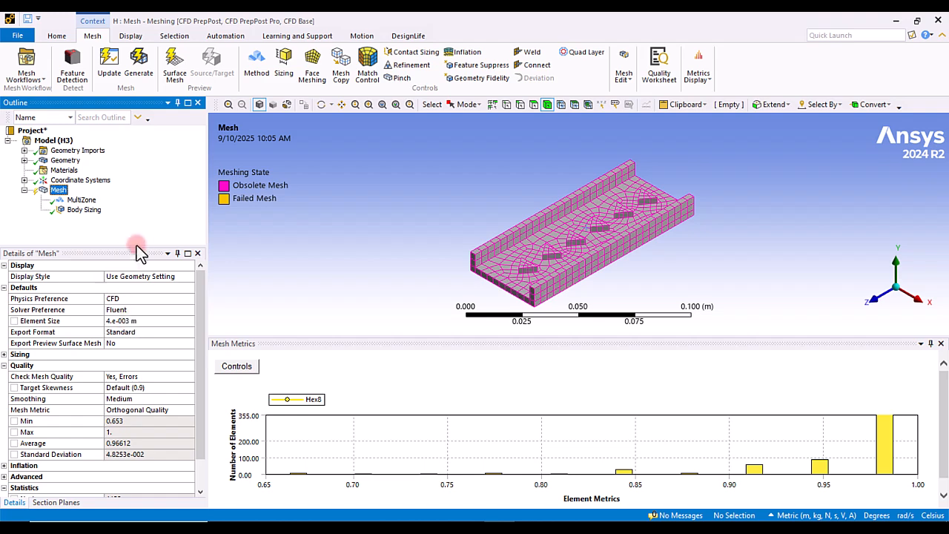
click(81, 209)
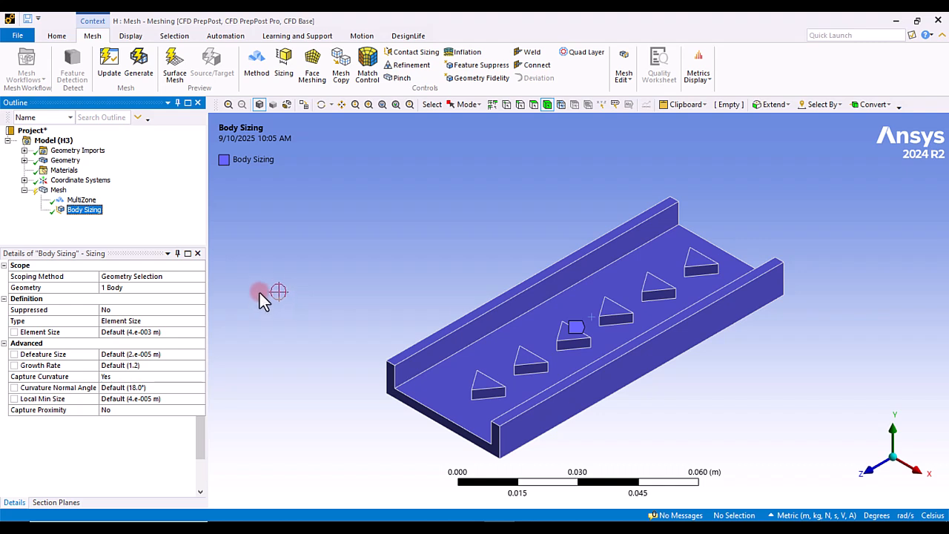
click(177, 321)
click(201, 320)
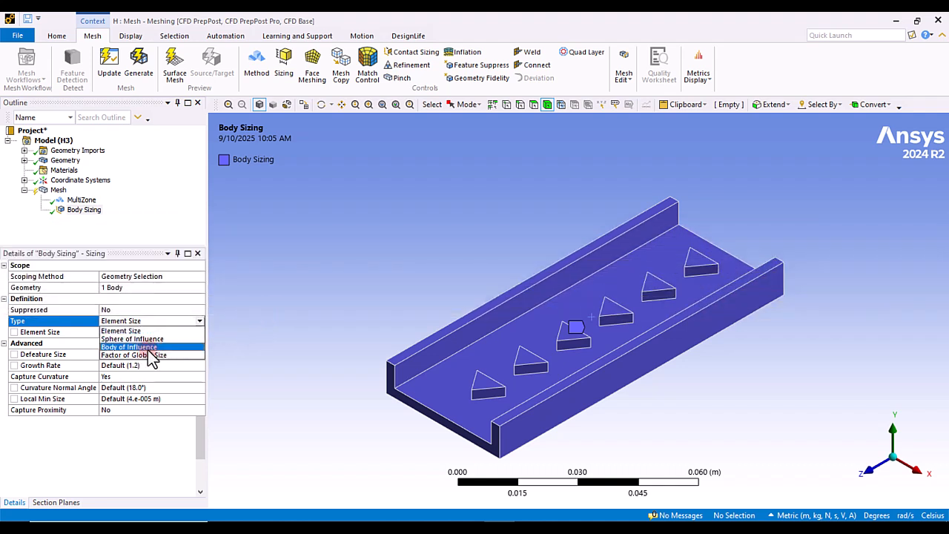
click(257, 283)
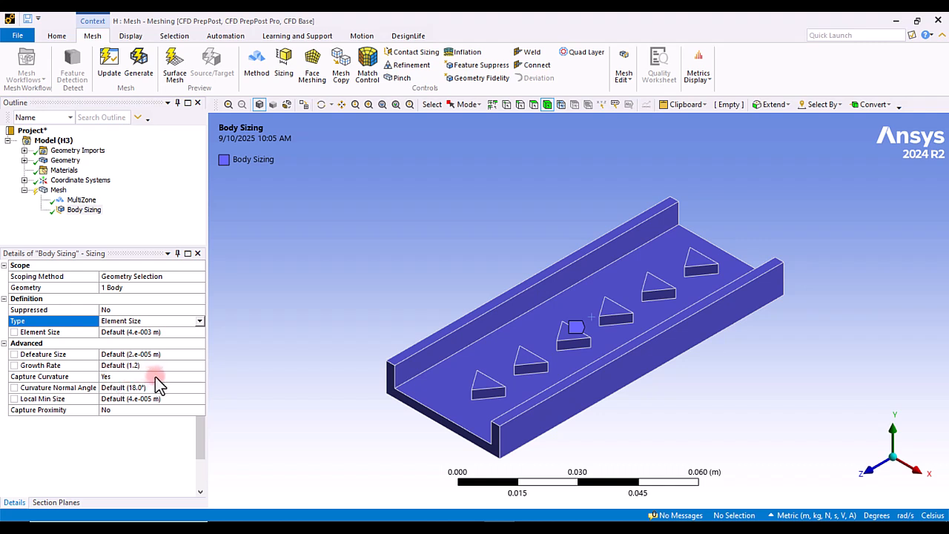
Step: Set Capture Curvature to No for the body sizing
double_click(63, 377)
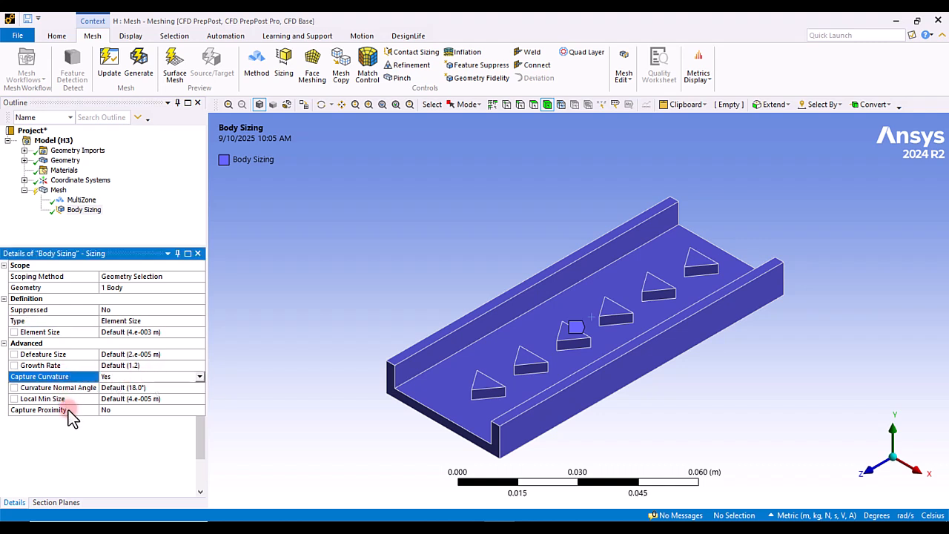
click(199, 377)
click(130, 387)
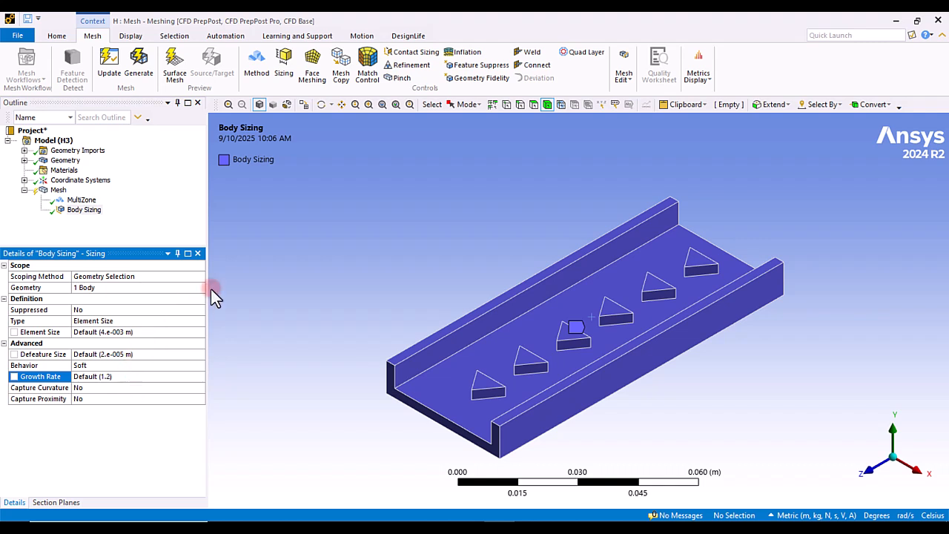
click(282, 276)
click(318, 297)
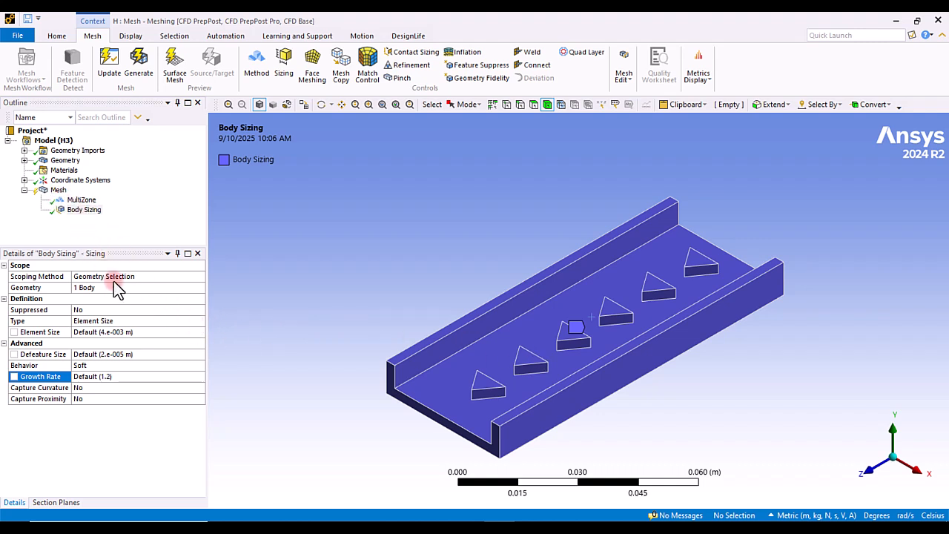
Step: Set the body sizing element size to 0.002 m
click(124, 333)
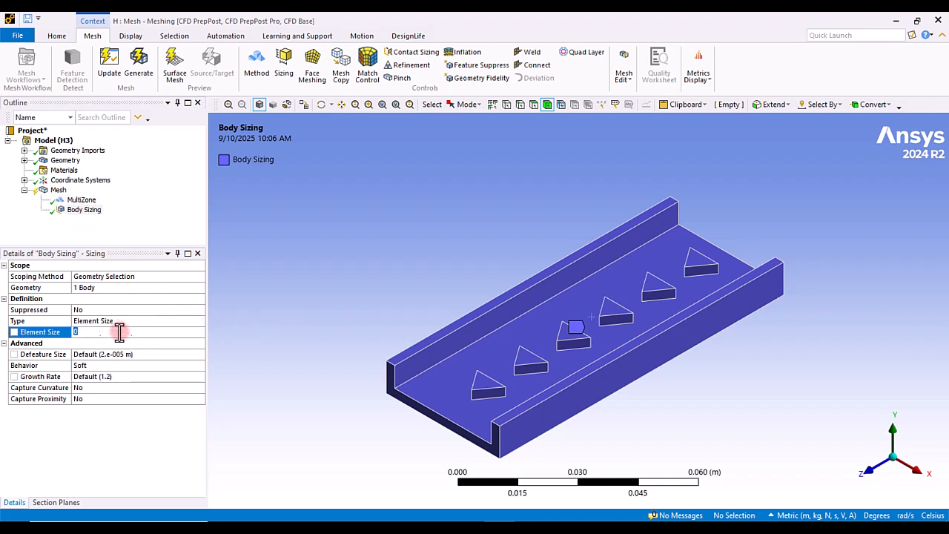
text(0.002)
key(Return)
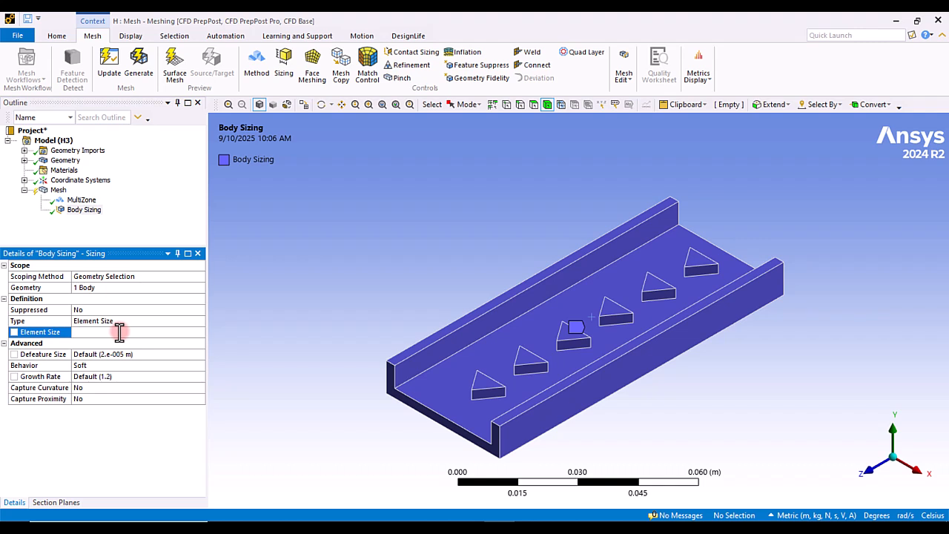
Step: Update the mesh, review its orthogonal quality, and close the metrics panel
click(117, 83)
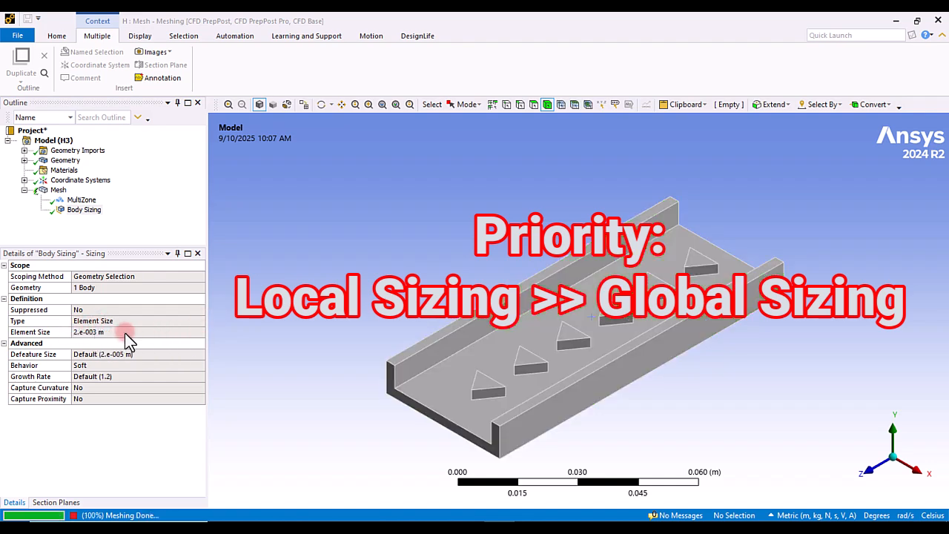
click(58, 190)
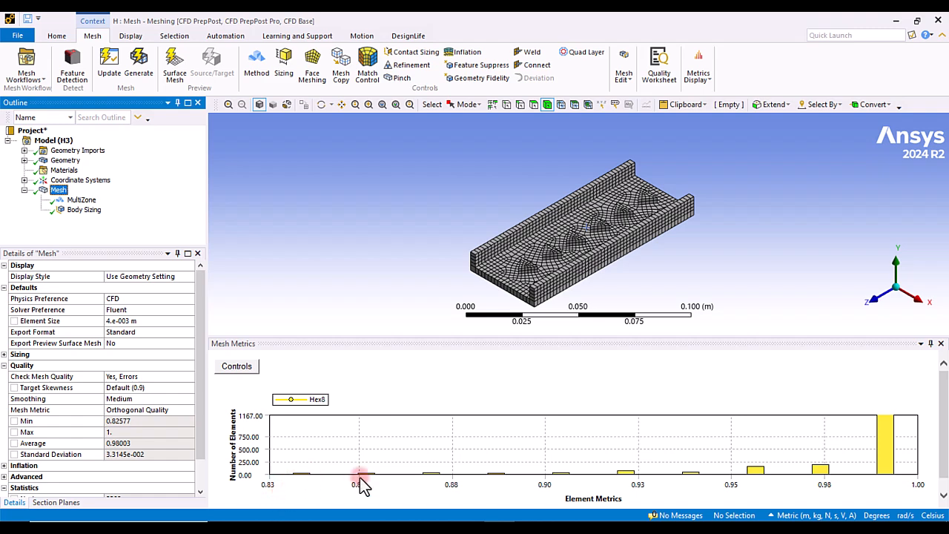
click(941, 344)
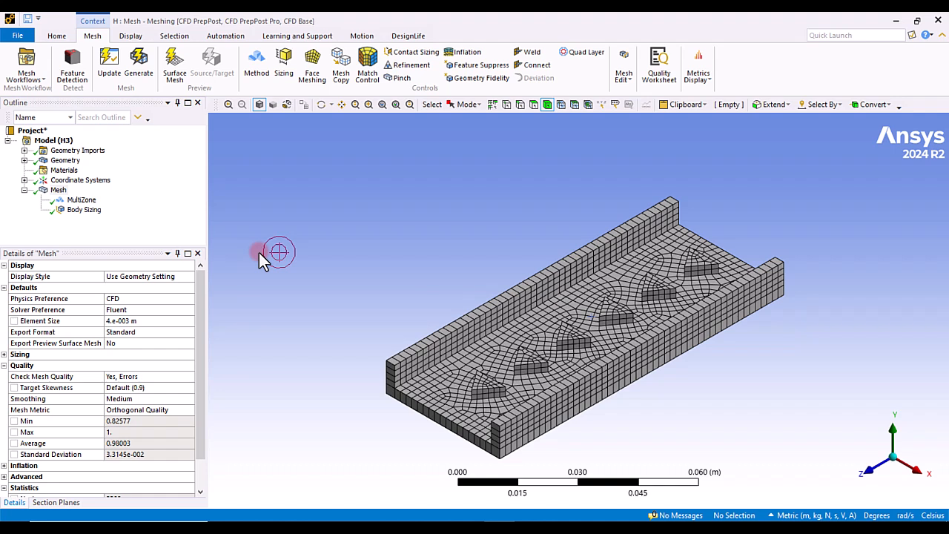
Step: Change the body sizing type to Sphere of Influence
click(89, 210)
click(186, 317)
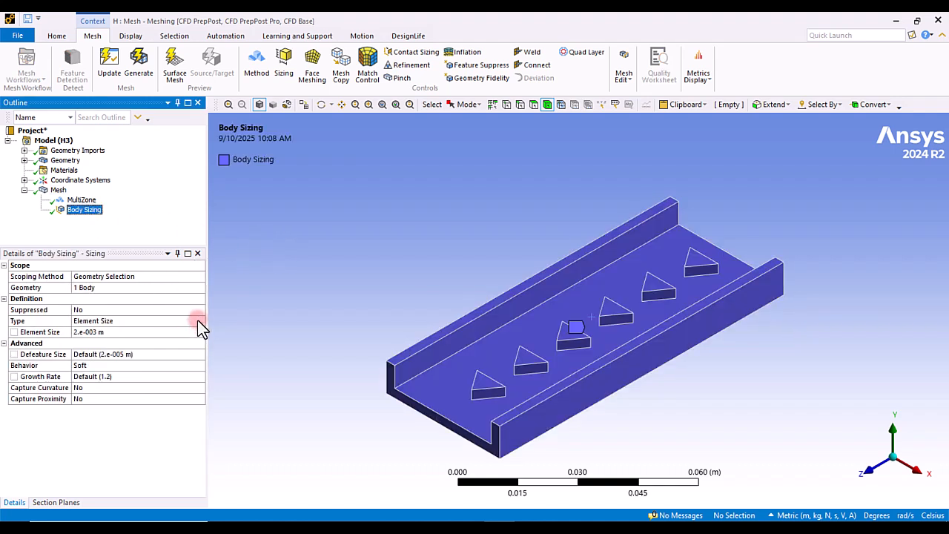
click(200, 321)
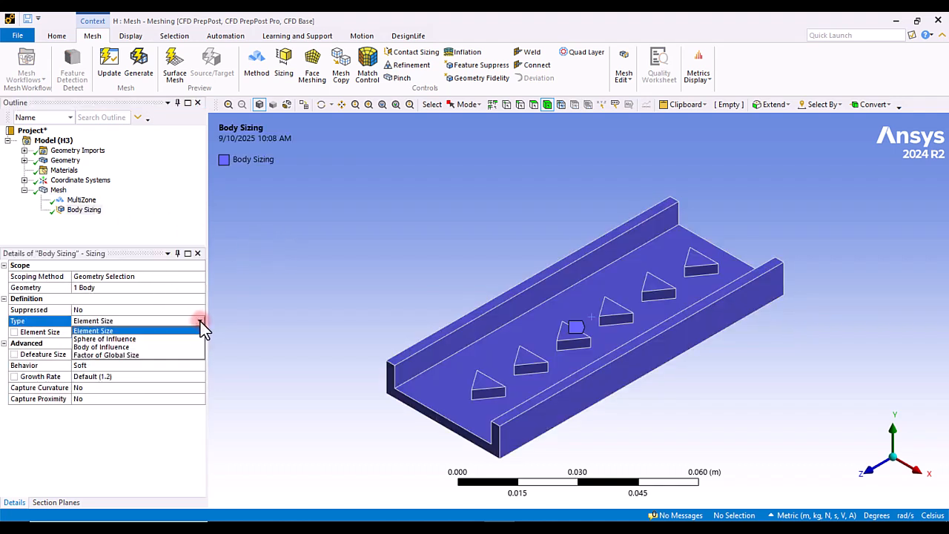
click(160, 340)
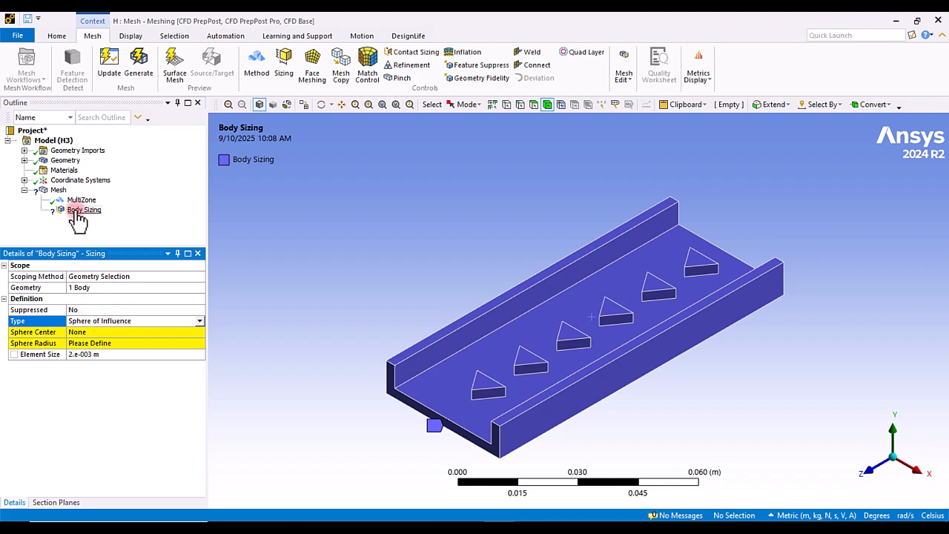
right_click(77, 215)
key(Escape)
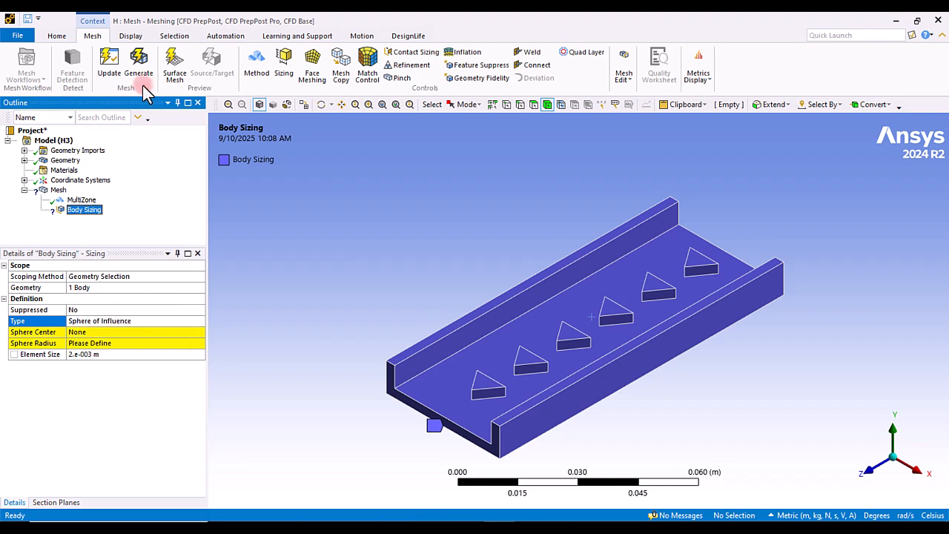
Step: Generate the mesh and review its orthogonal quality distribution
click(139, 65)
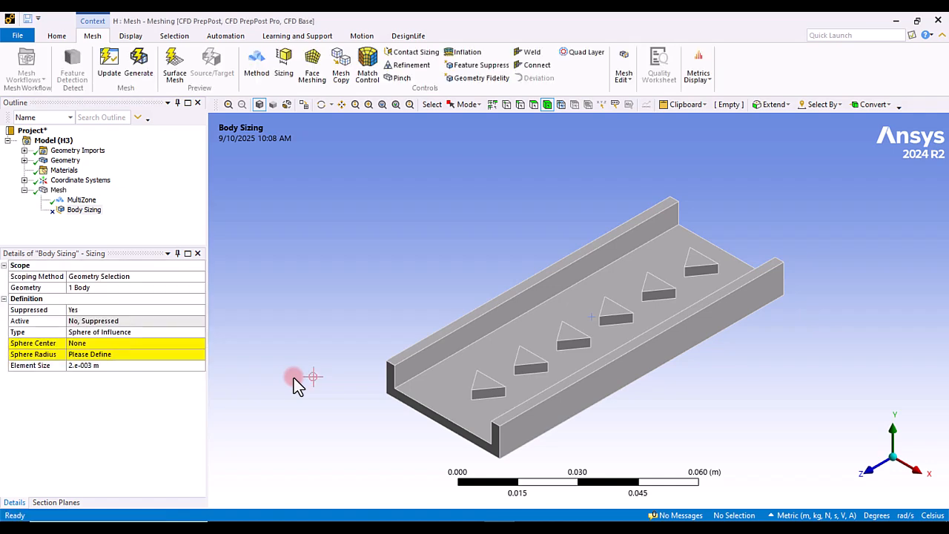
click(59, 190)
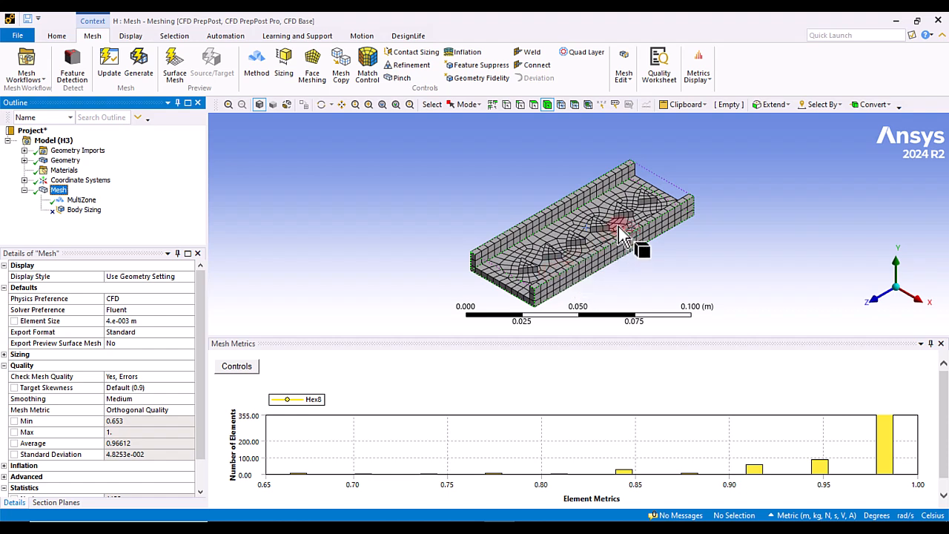
click(298, 474)
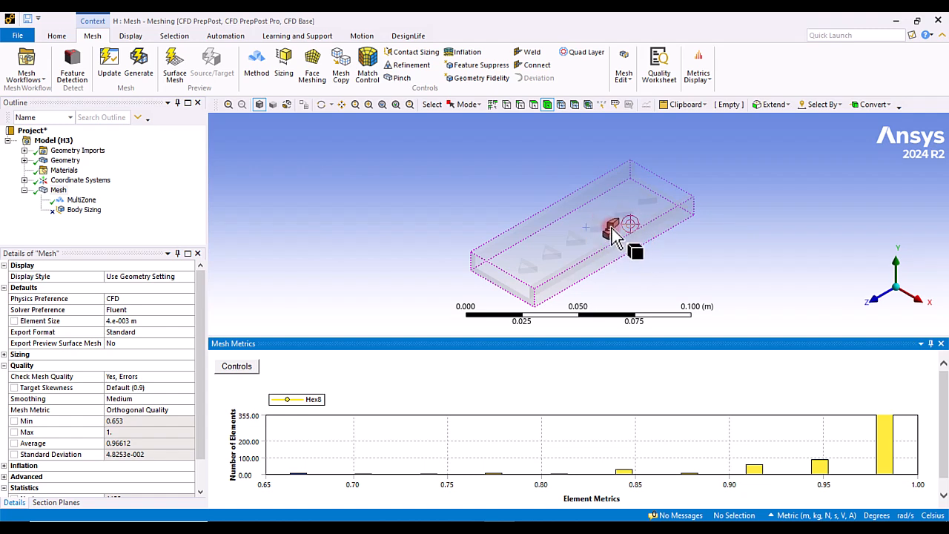
Step: Set the body sizing's sphere center to the Global Coordinate System
click(88, 211)
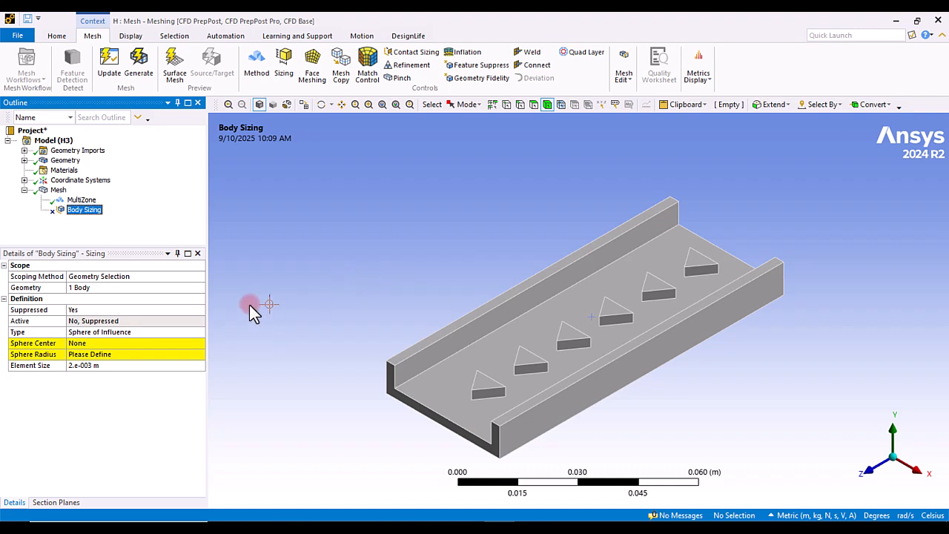
click(96, 344)
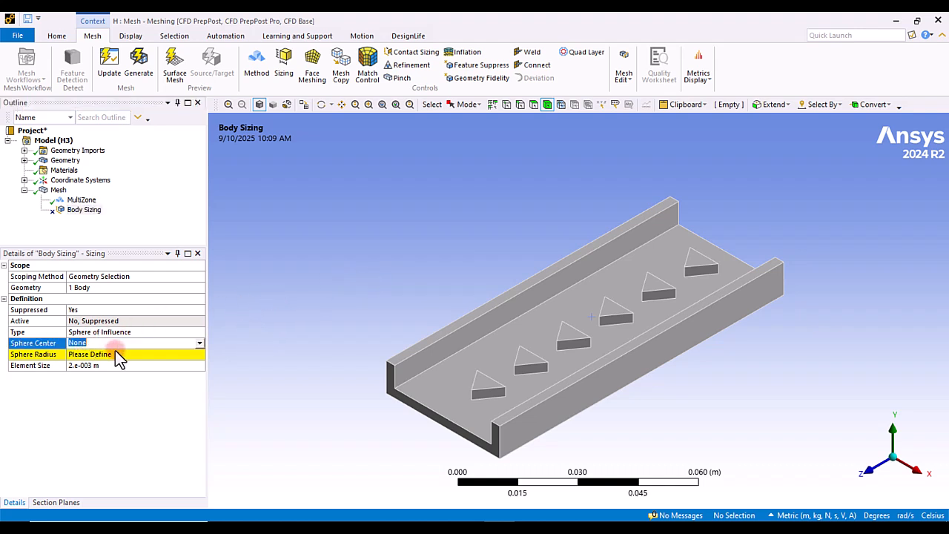
click(201, 343)
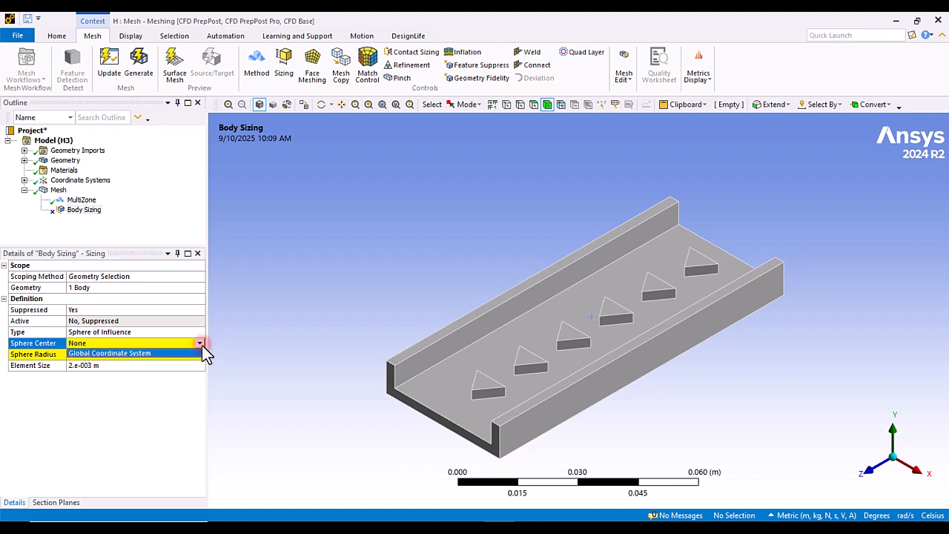
click(129, 354)
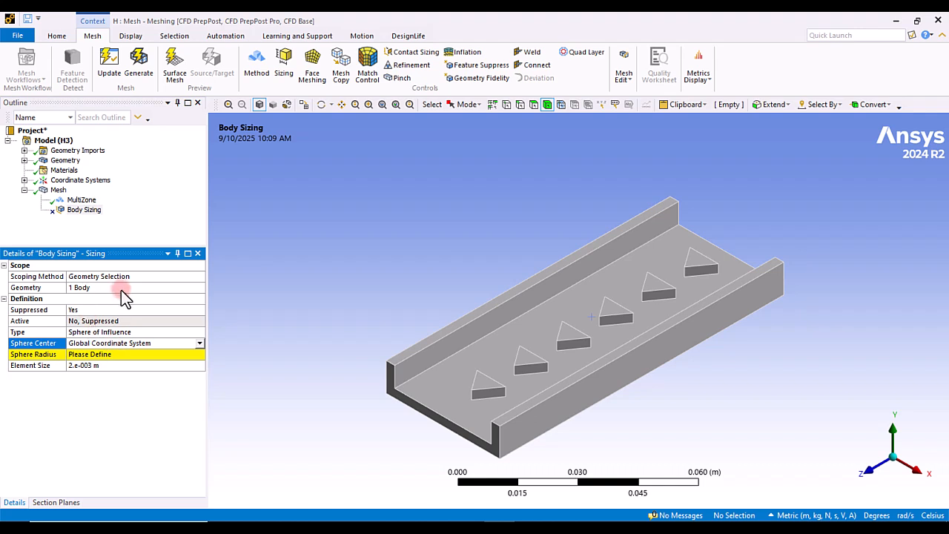
Step: Insert a new coordinate system with its origin at the tip vertex of the middle triangular obstacle
click(24, 181)
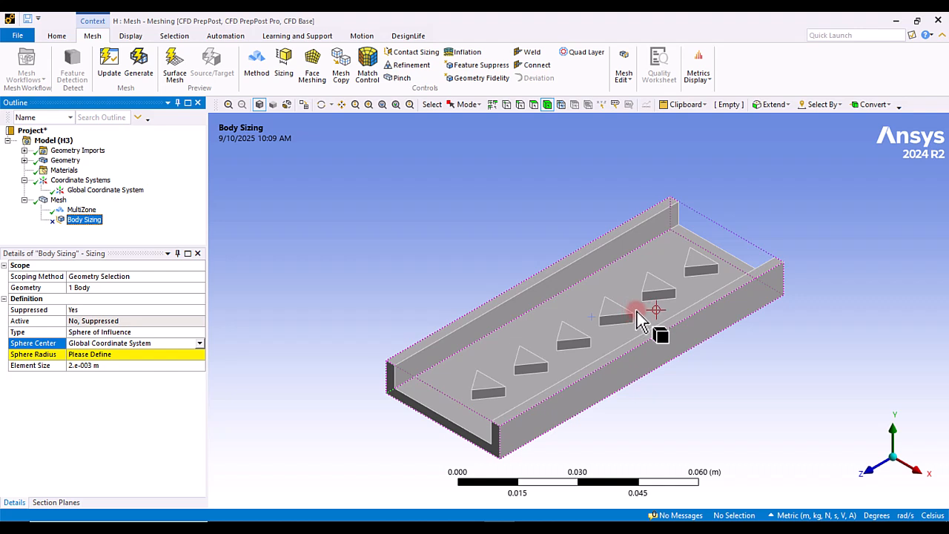
click(507, 104)
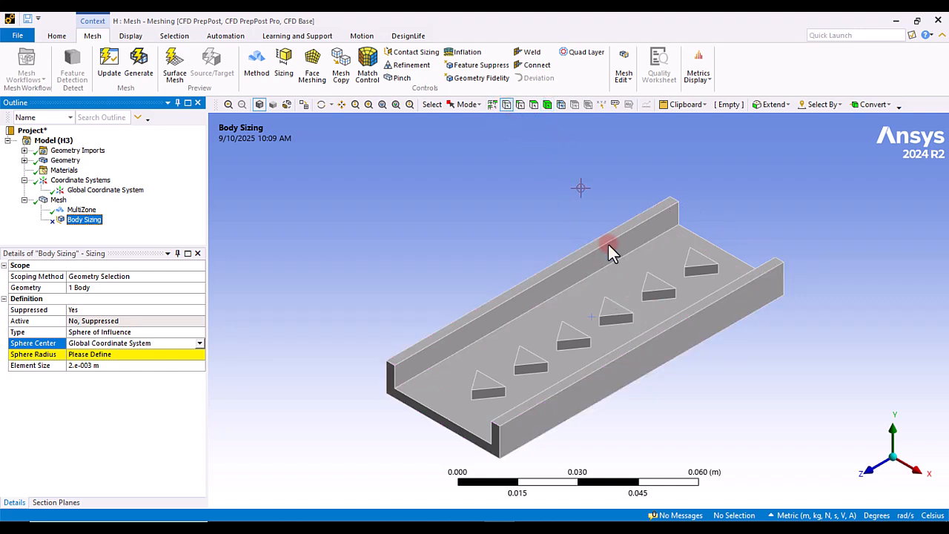
click(633, 312)
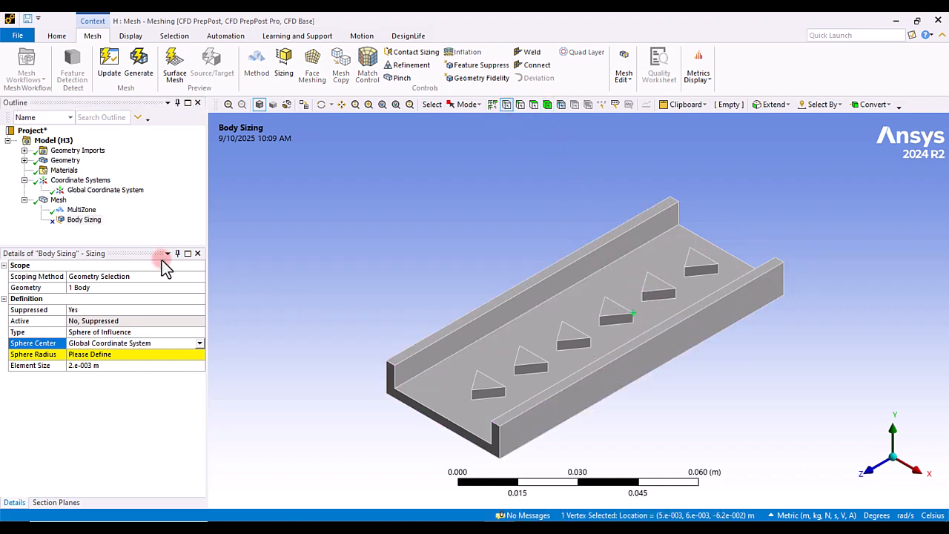
right_click(79, 180)
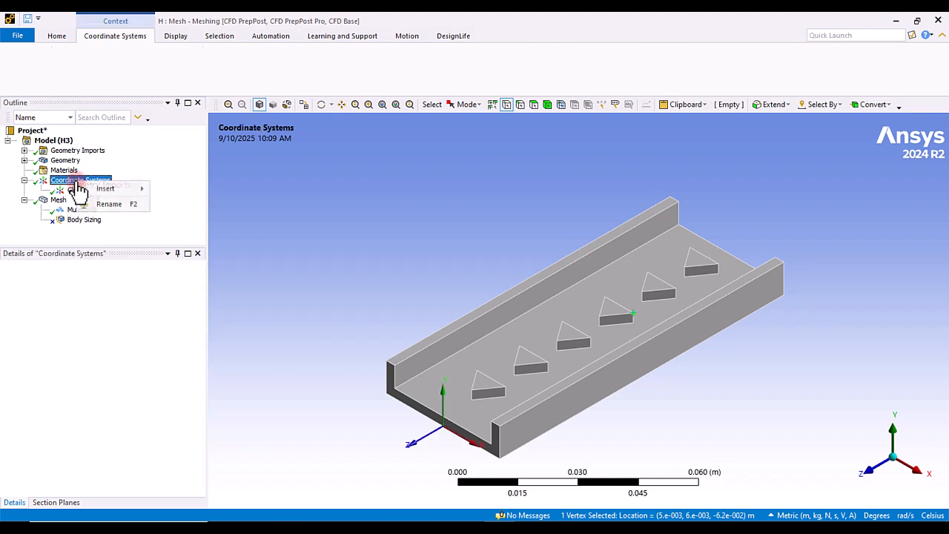
mouse_move(111, 190)
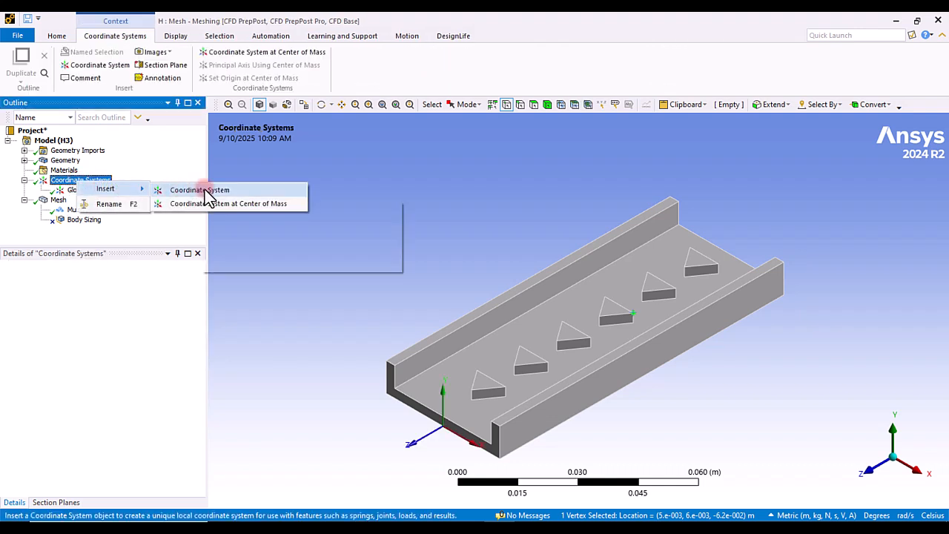
click(238, 191)
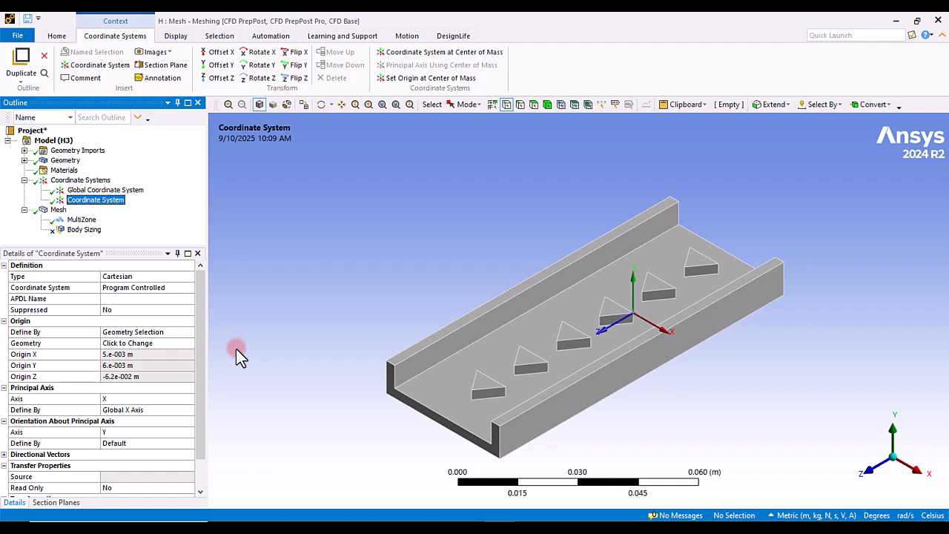
click(125, 345)
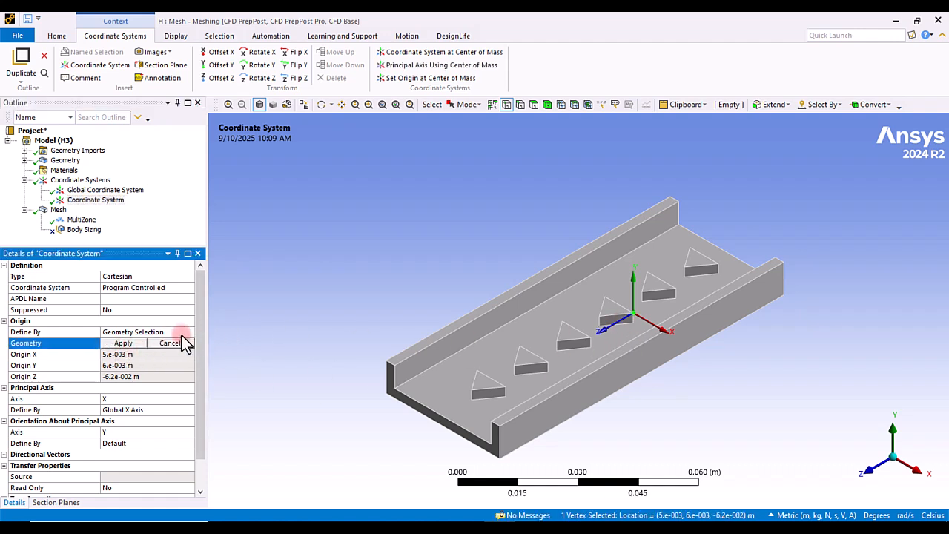
click(124, 342)
Step: Center the body sizing sphere on the new Coordinate System and set its radius to 0.002 m
click(84, 229)
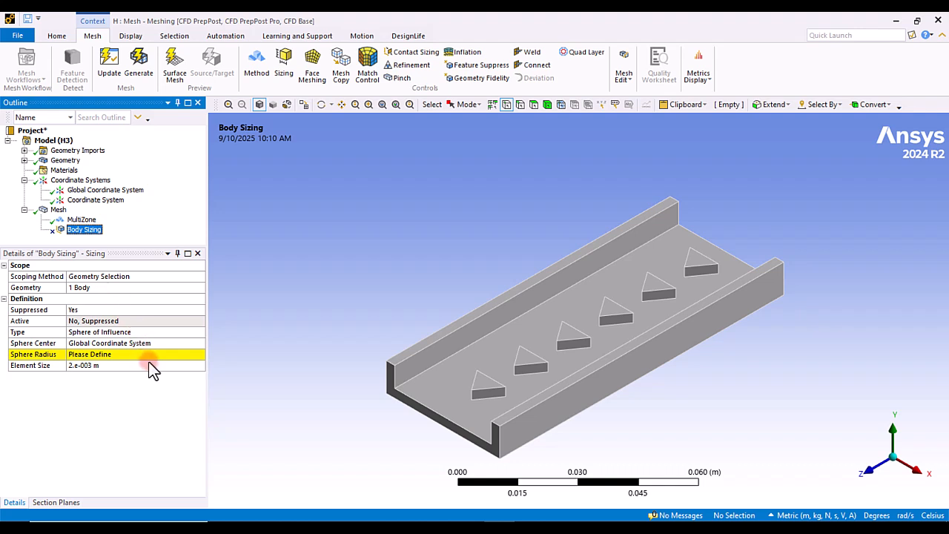
click(130, 345)
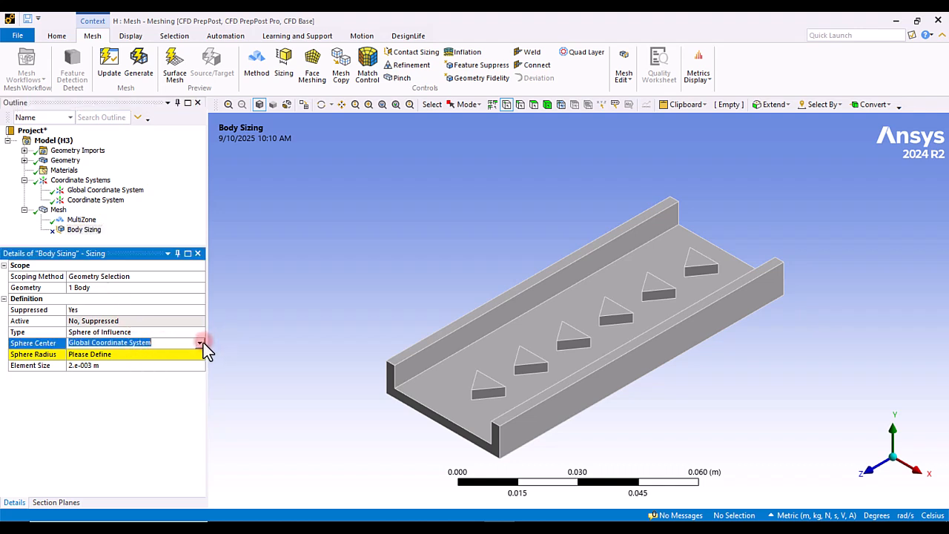
click(200, 342)
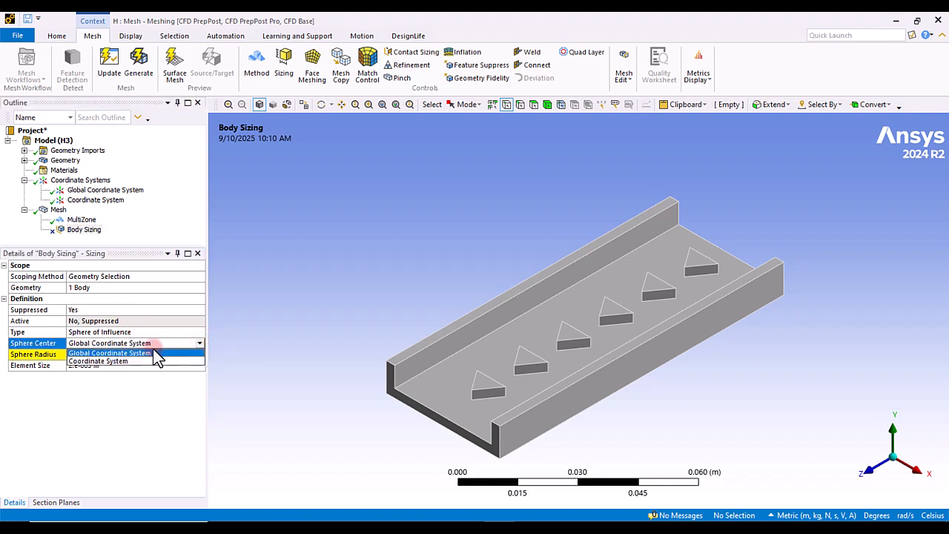
click(107, 361)
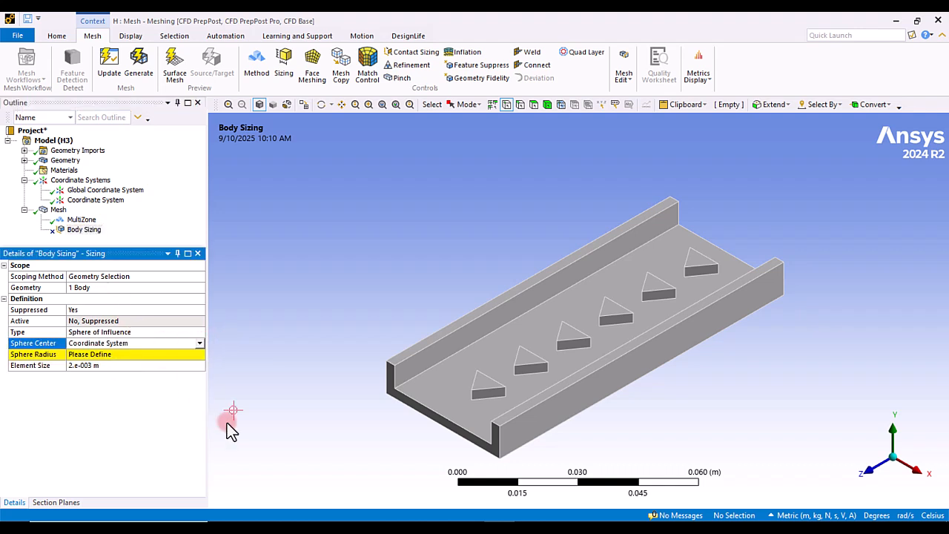
click(100, 355)
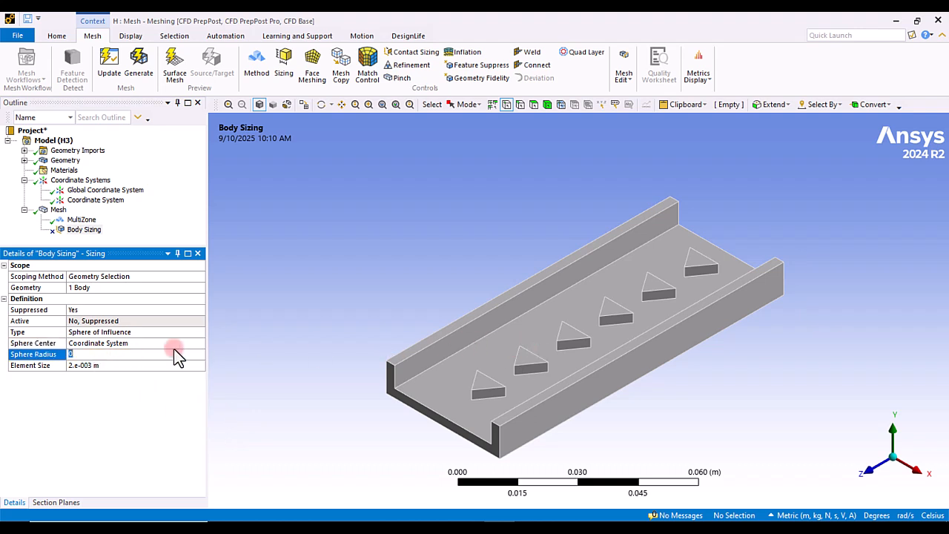
text(0.002)
key(Return)
Step: Unsuppress the body sizing control
click(96, 366)
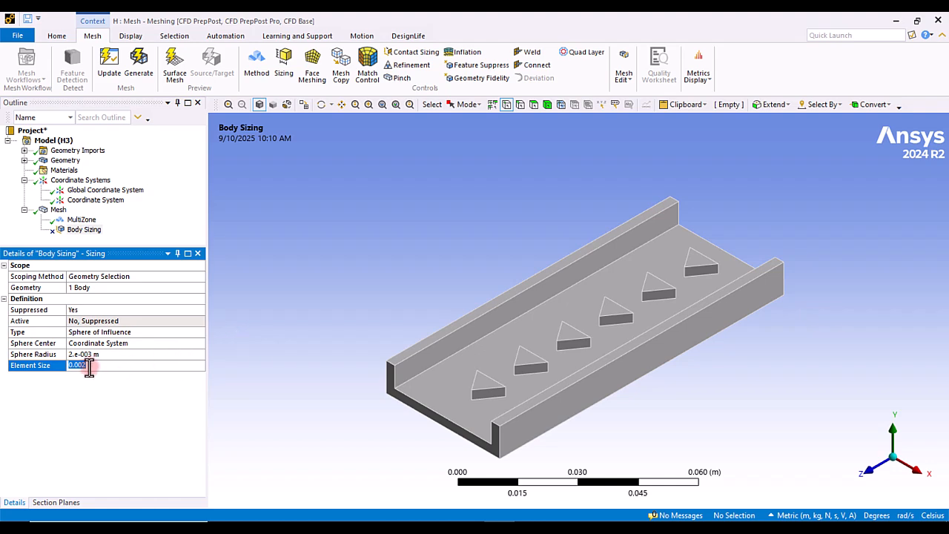
click(148, 76)
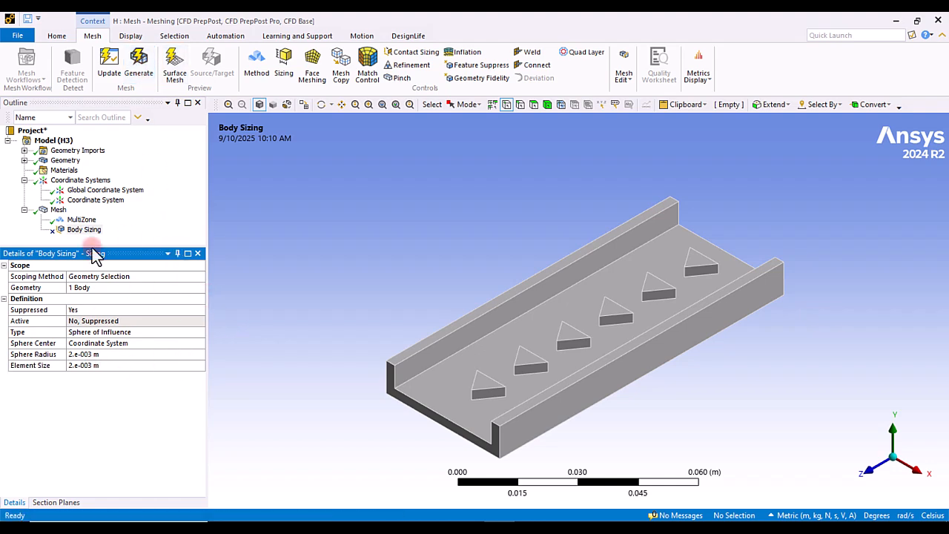
right_click(83, 220)
right_click(70, 230)
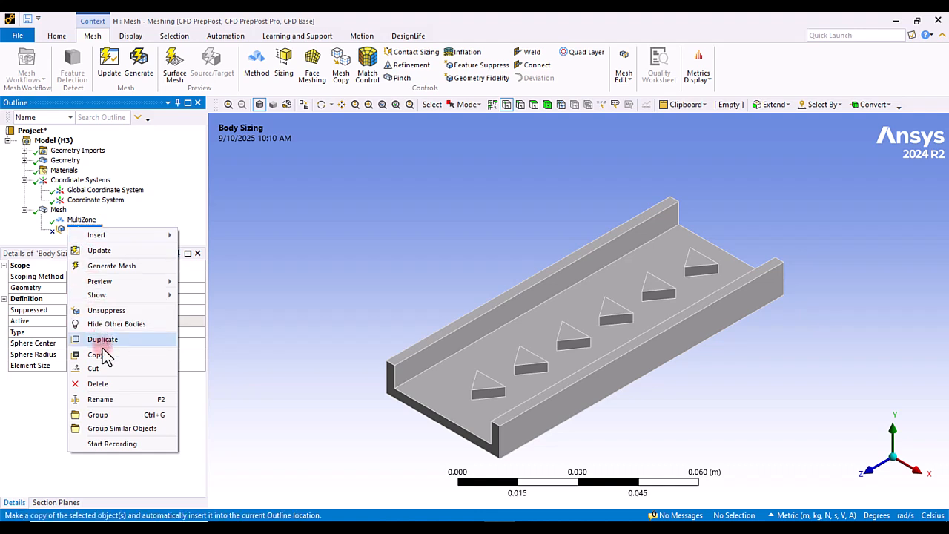
click(106, 311)
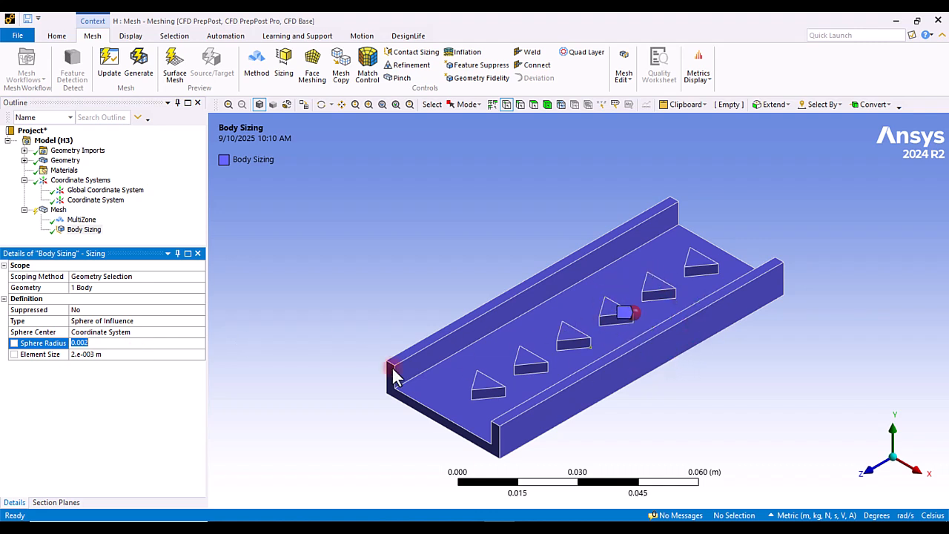
Step: Generate the mesh with the sphere of influence and review its orthogonal quality
right_drag(599, 296, 713, 333)
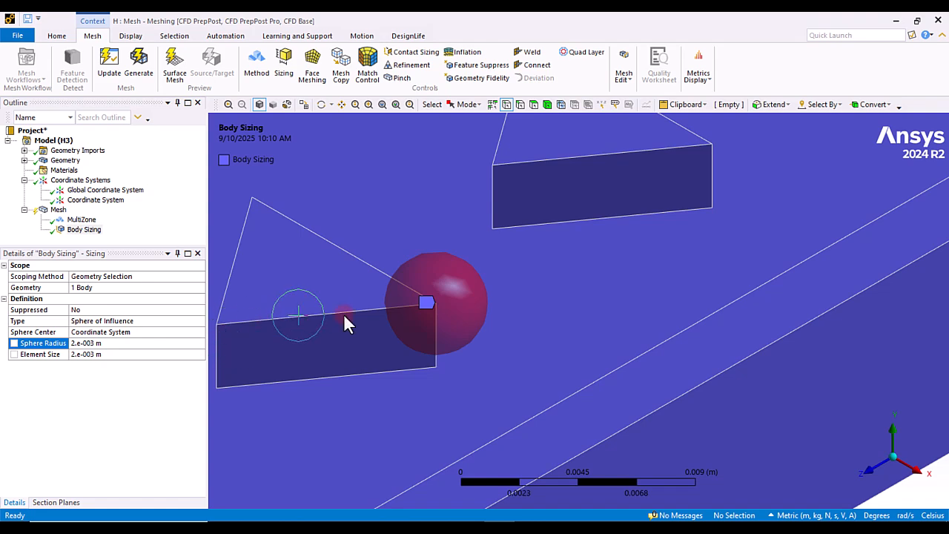
scroll(486, 371, down, 3)
scroll(486, 374, down, 2)
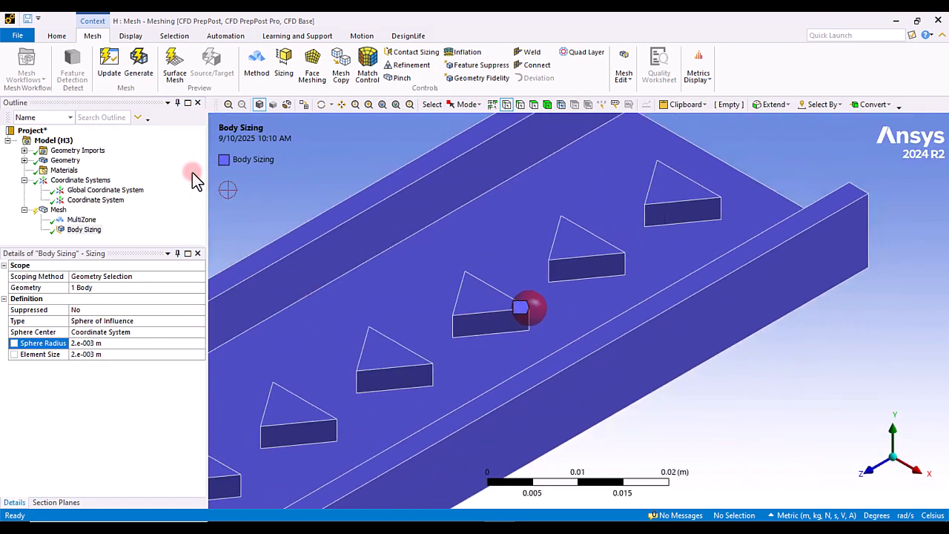
click(138, 63)
scroll(475, 241, down, 3)
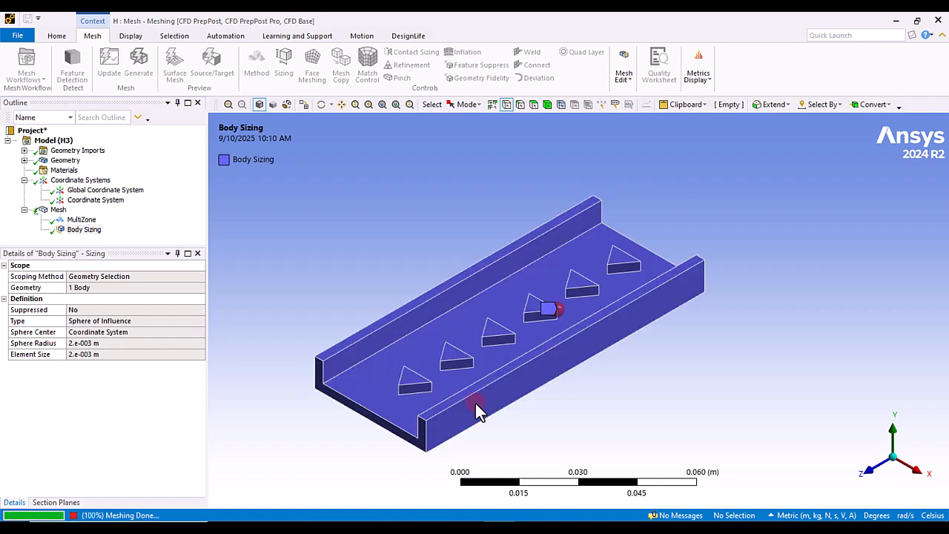
click(54, 210)
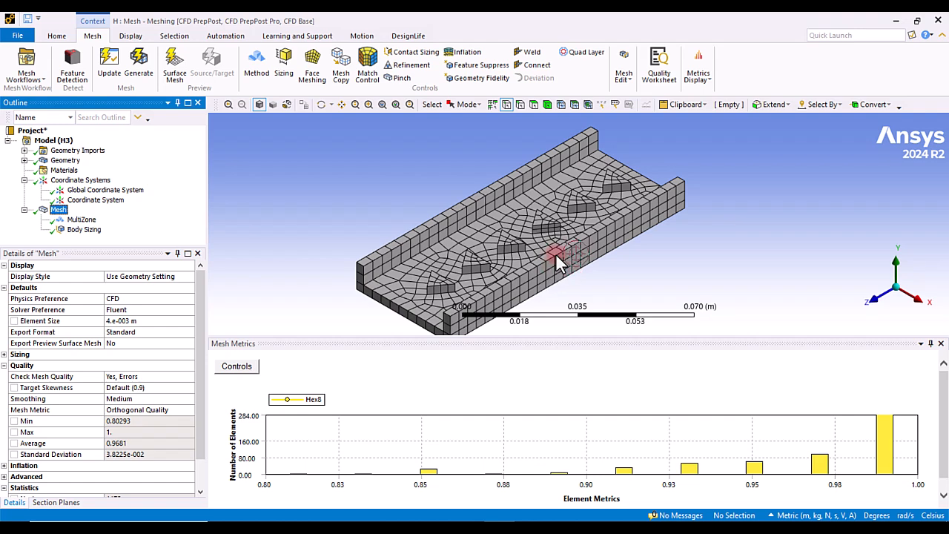
Step: Set the body sizing element size to 0.001 m and the sphere radius to 0.003 m
click(88, 232)
click(113, 354)
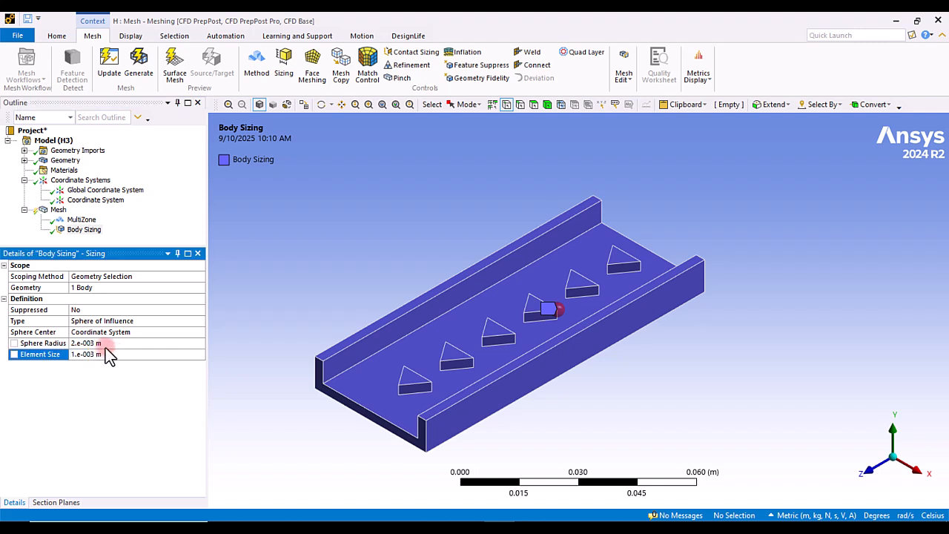
click(104, 345)
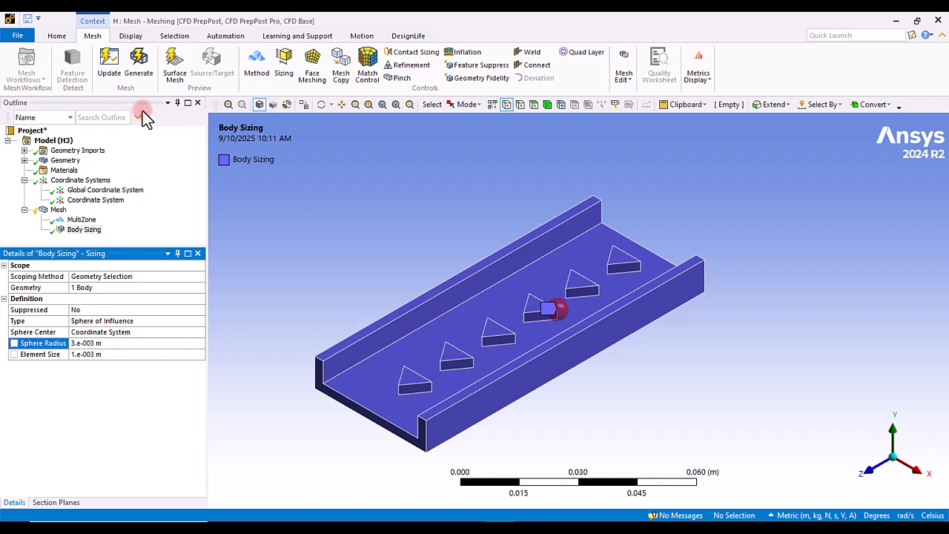
Step: Regenerate the mesh, inspect the refinement around the obstacle and its orthogonal quality, then close the metrics panel
click(139, 65)
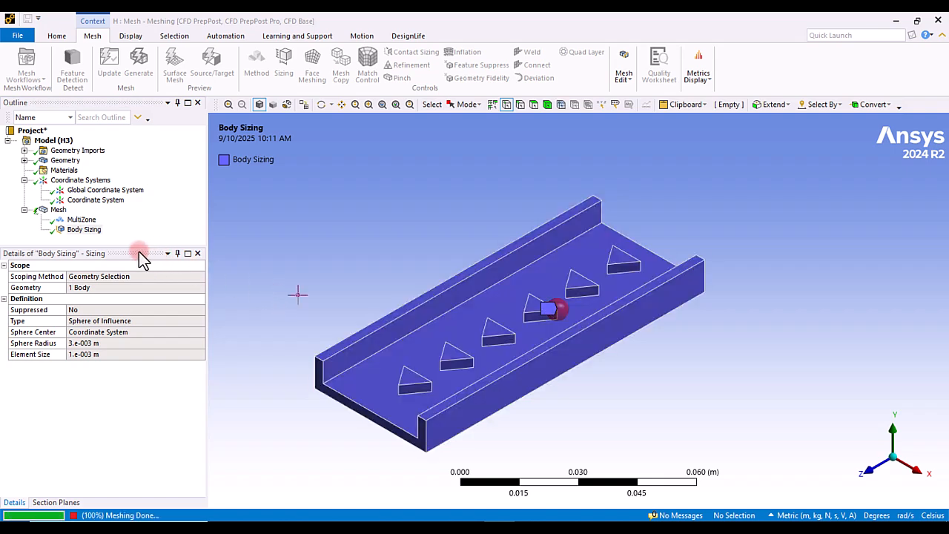
click(59, 210)
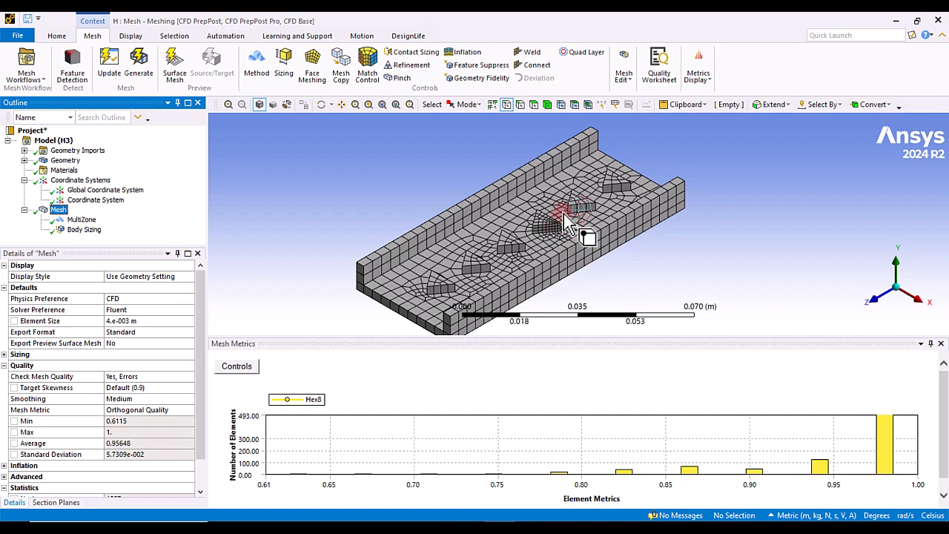
right_drag(534, 204, 591, 251)
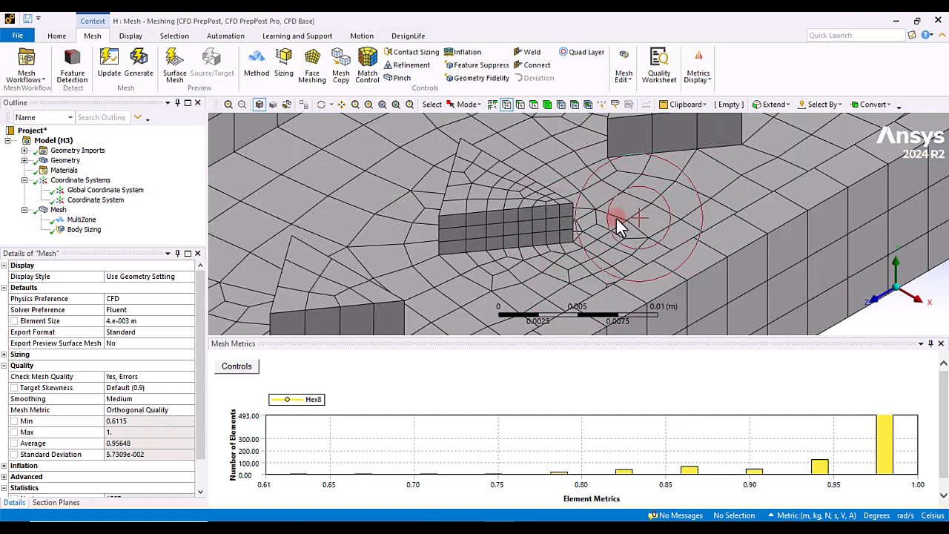
scroll(617, 218, down, 5)
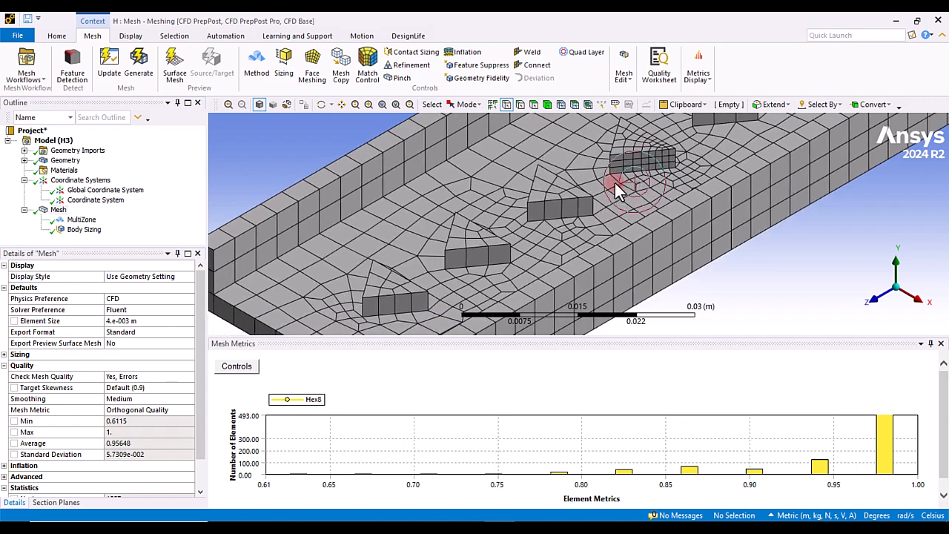
scroll(616, 190, down, 5)
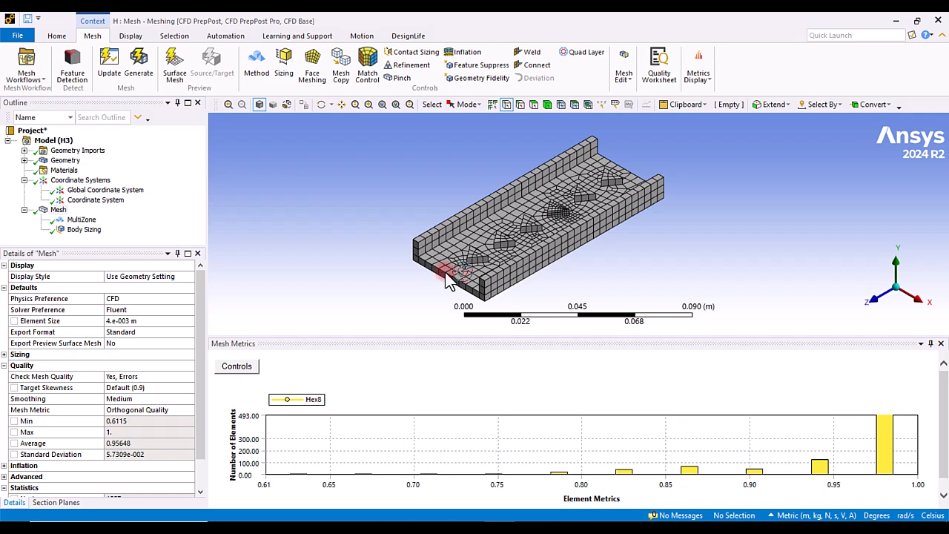
click(940, 343)
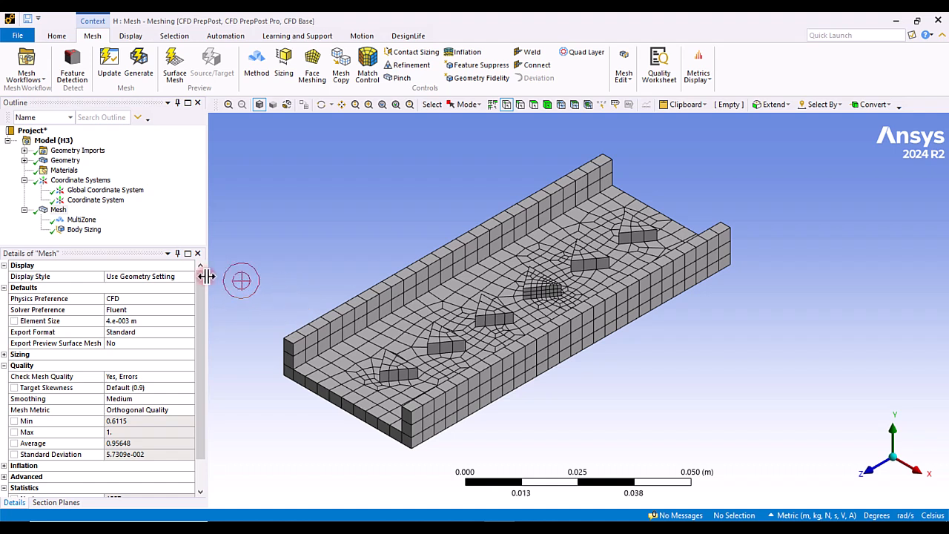
Step: Change the body sizing type to Factor of Global Size
click(80, 231)
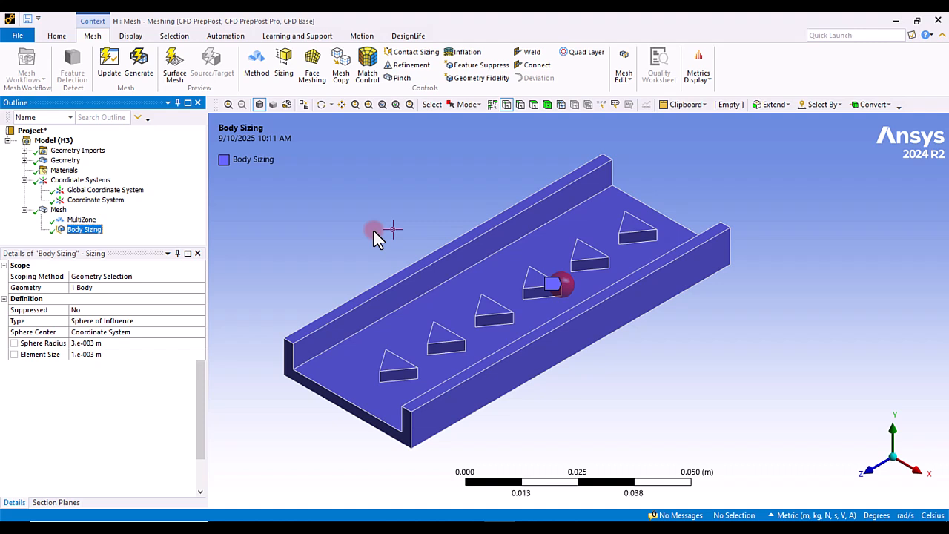
click(194, 321)
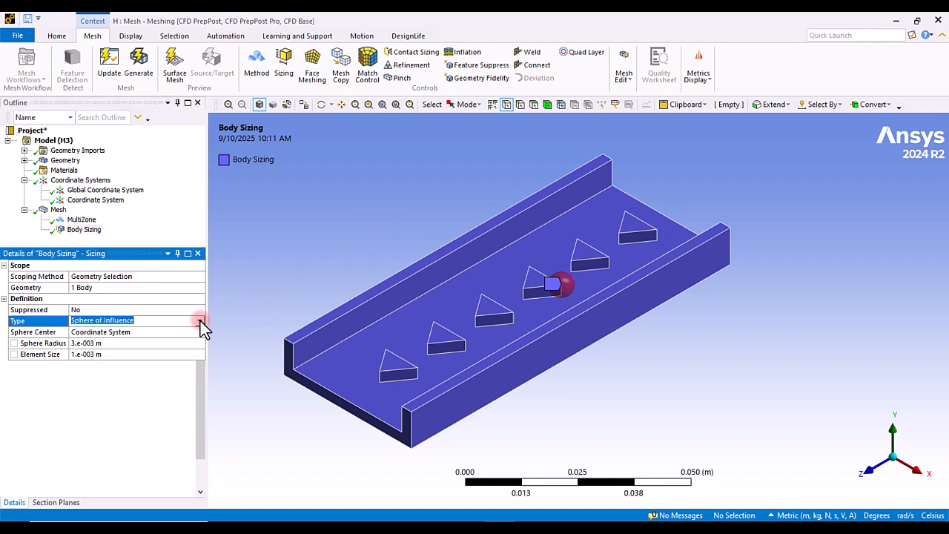
click(200, 321)
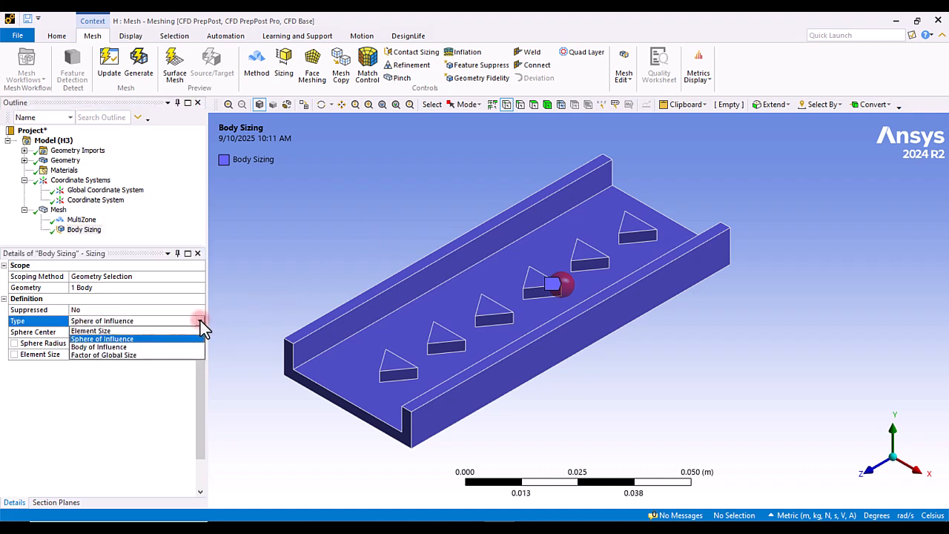
click(119, 355)
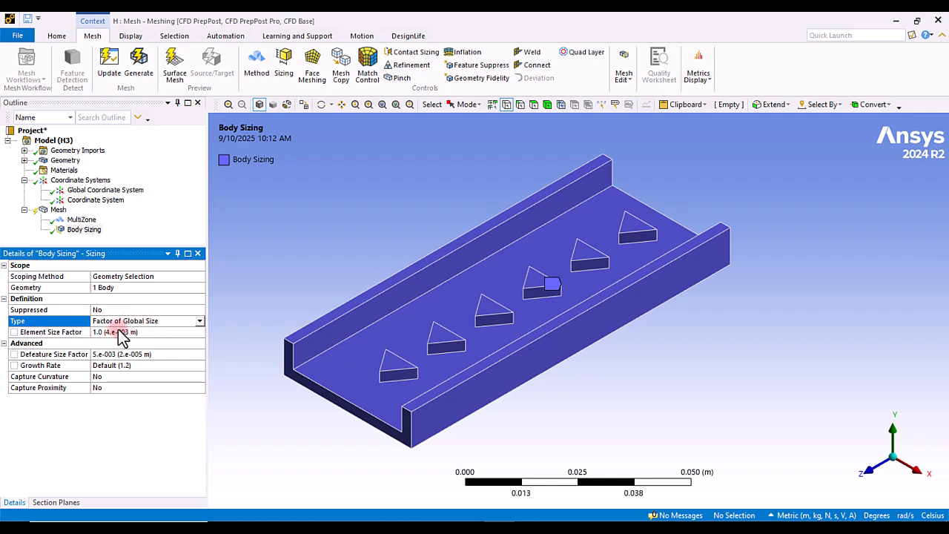
Step: Set the body sizing element size factor to 0.5 and switch its type to Element Size
click(58, 210)
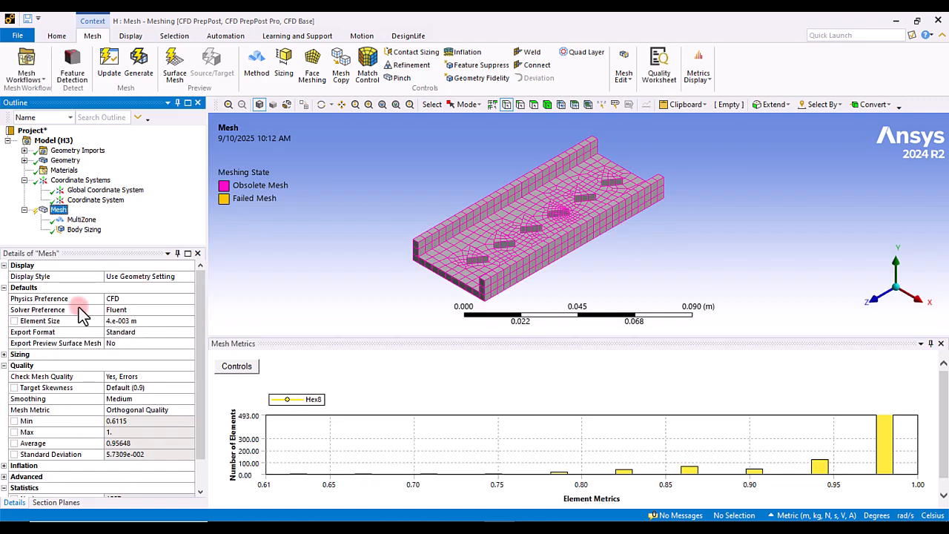
click(84, 230)
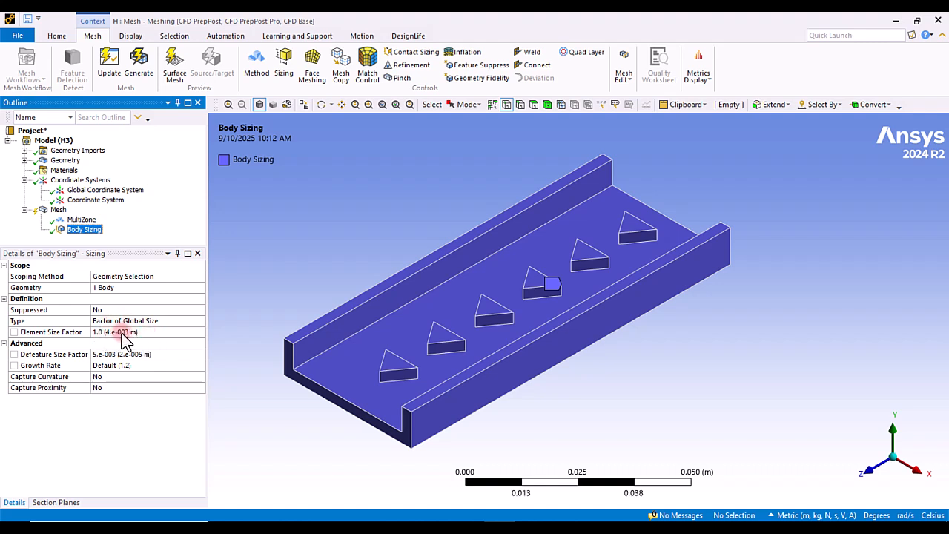
click(119, 333)
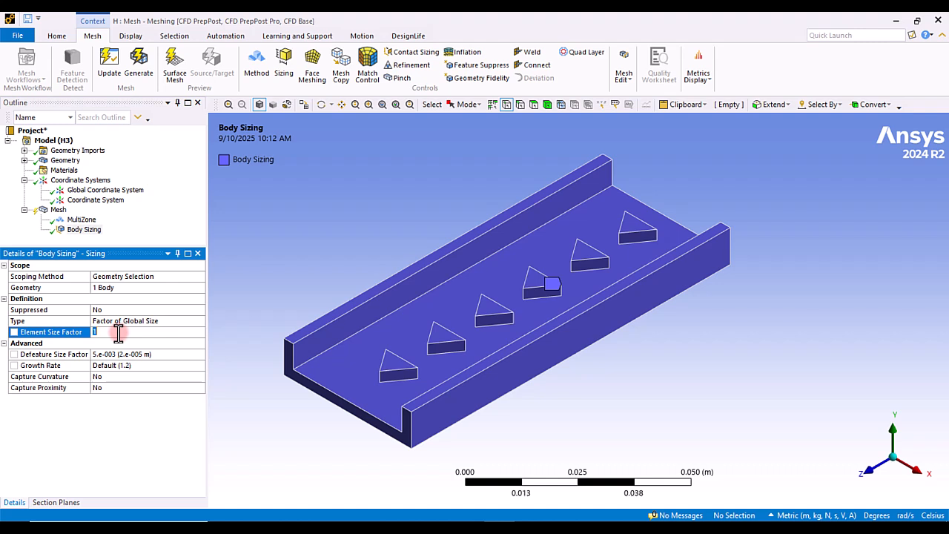
key(Return)
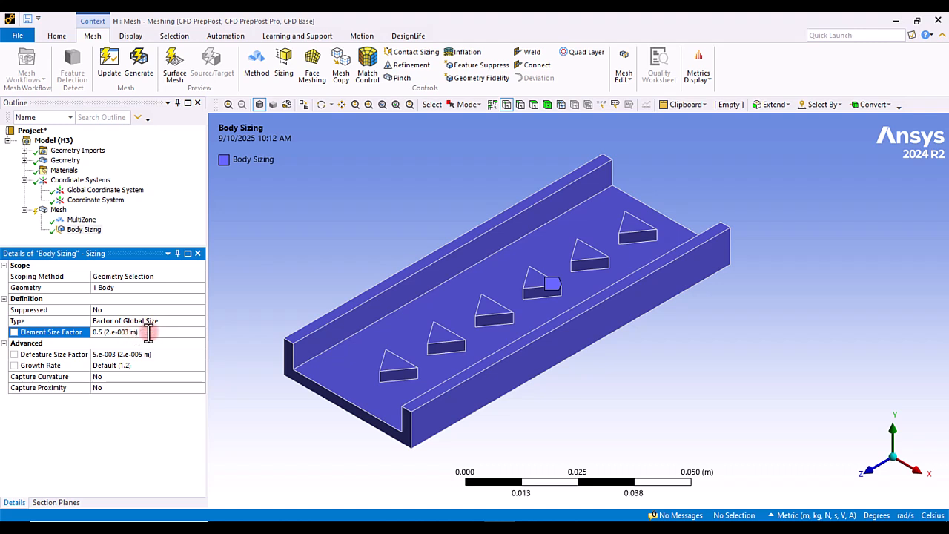
click(152, 322)
click(200, 321)
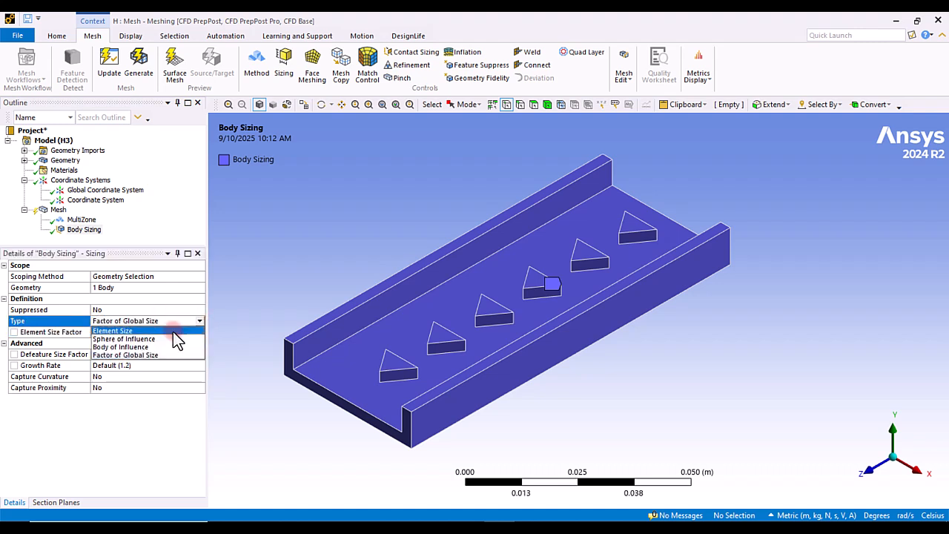
click(135, 332)
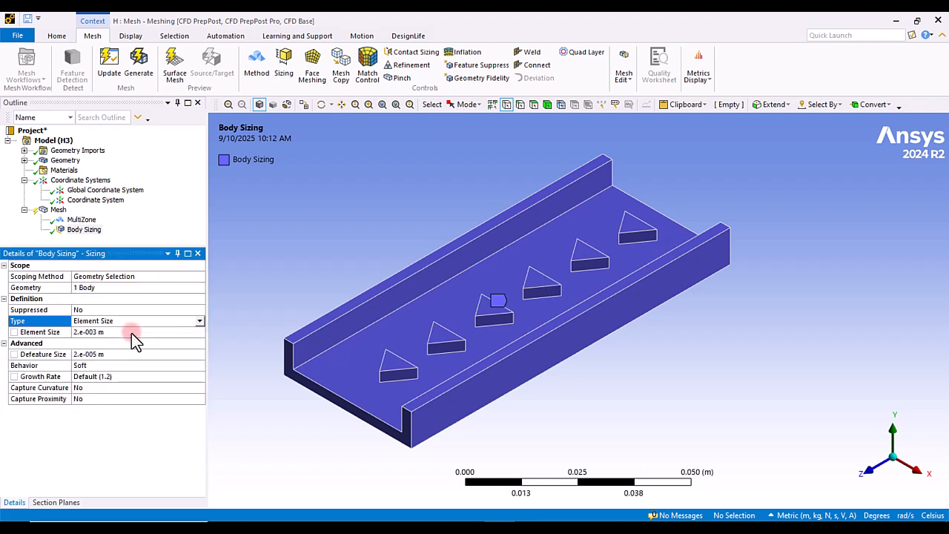
Step: Rescope the sizing control to the top faces of the six triangular obstacles
click(95, 290)
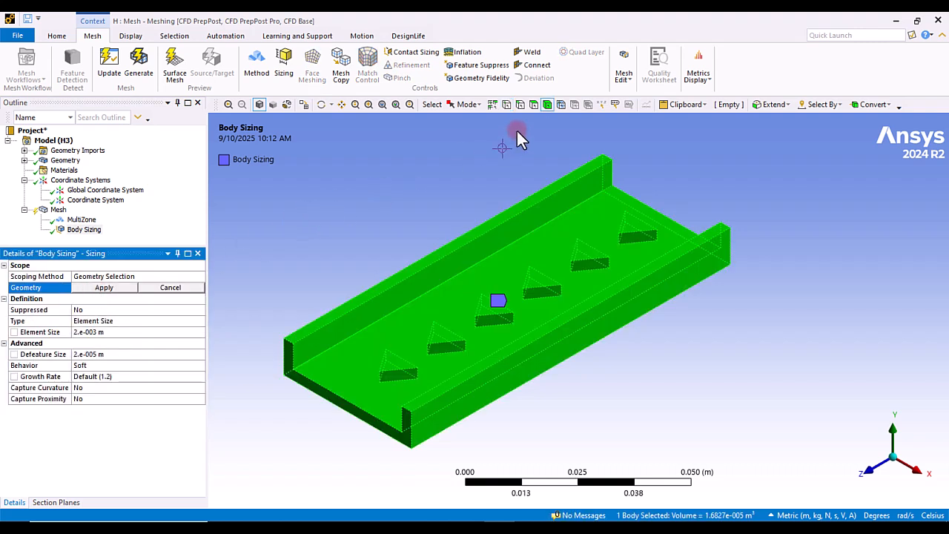
click(533, 105)
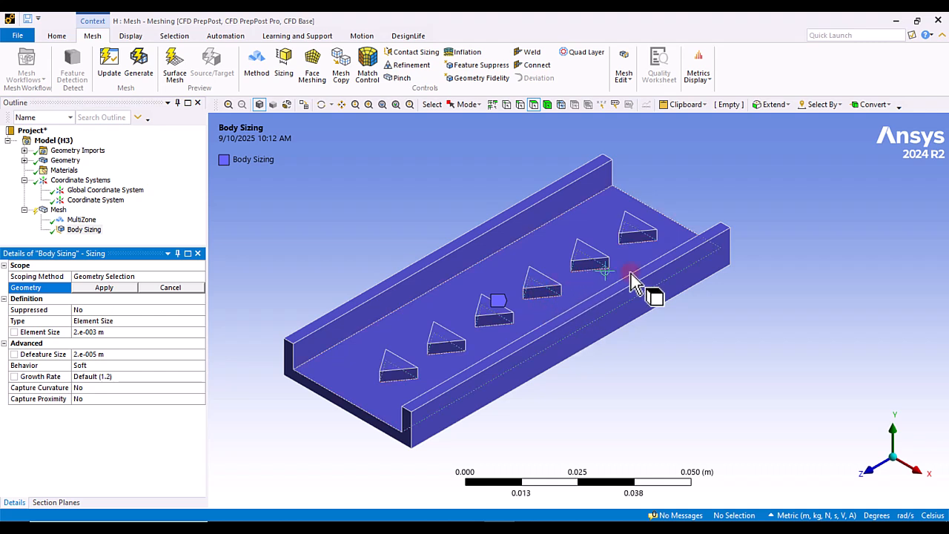
click(395, 371)
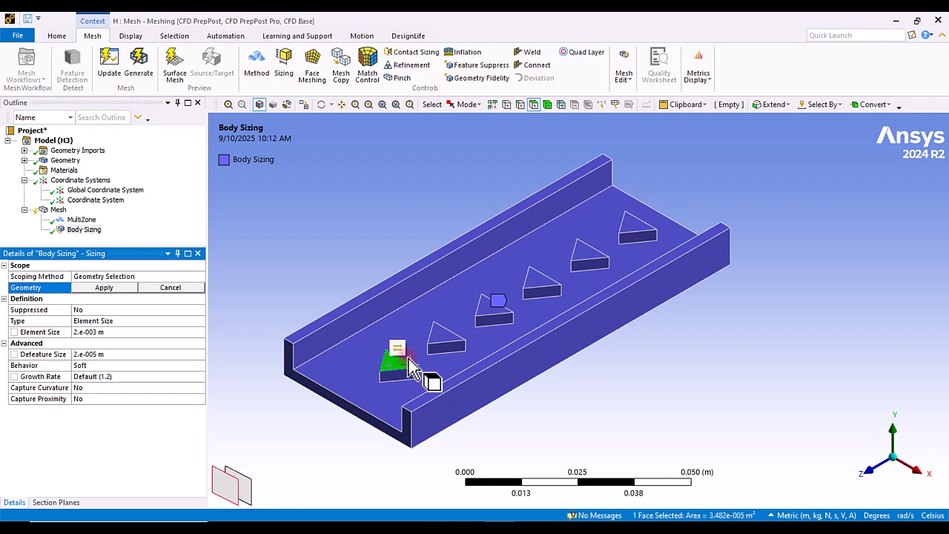
ctrl+click(445, 338)
ctrl+click(491, 310)
ctrl+click(541, 282)
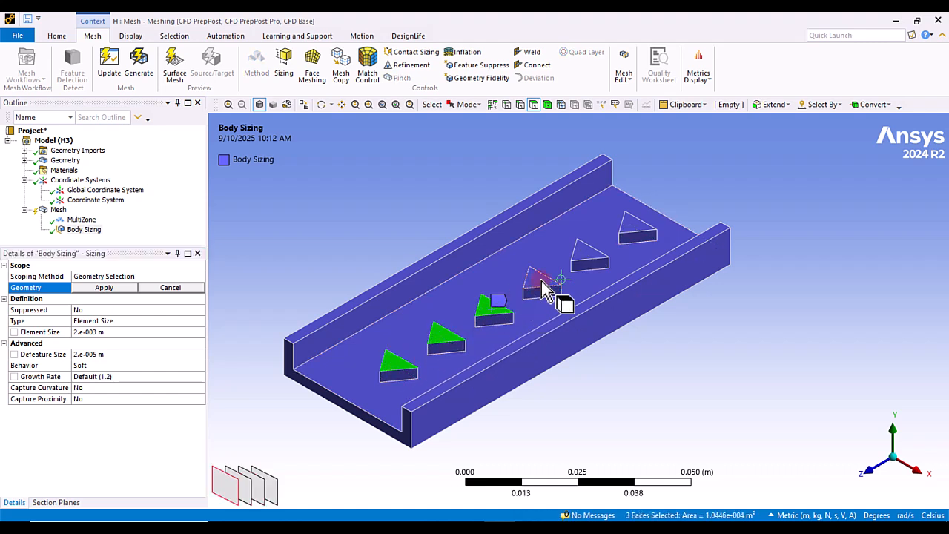
ctrl+click(590, 254)
ctrl+click(638, 236)
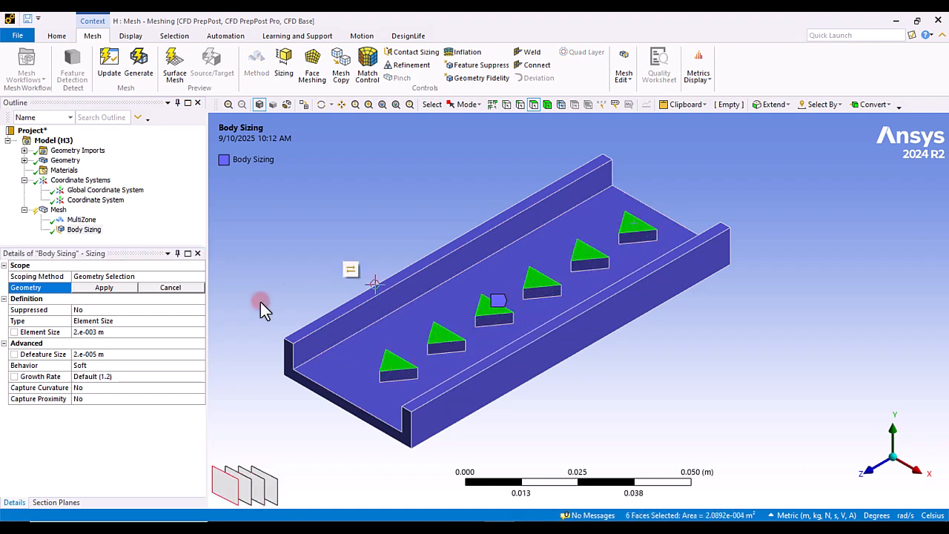
click(109, 288)
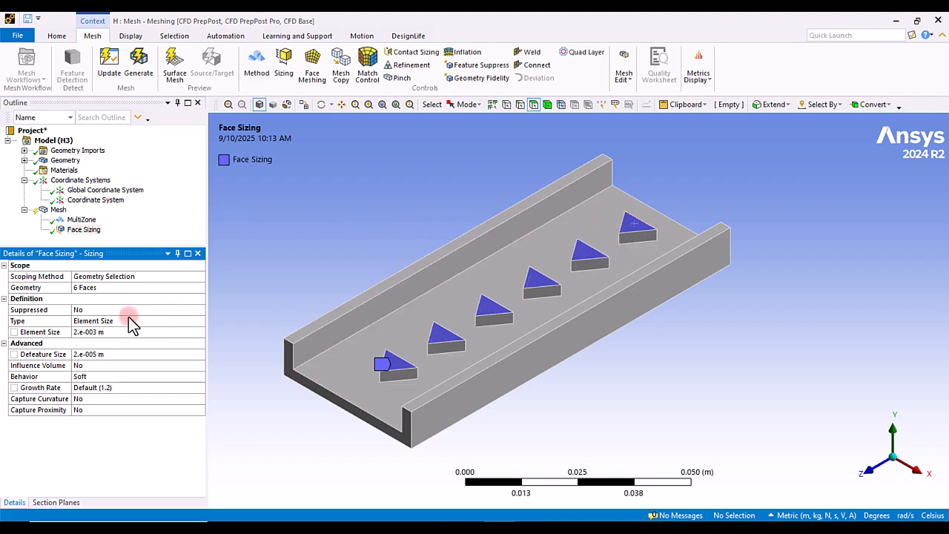
Step: Set the face sizing element size to 0.001 m and update the mesh
click(90, 332)
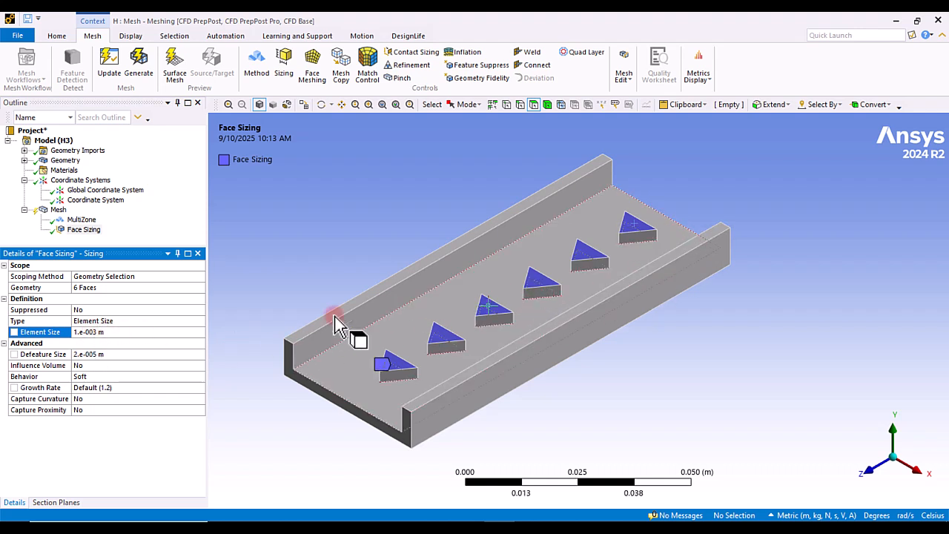
click(111, 70)
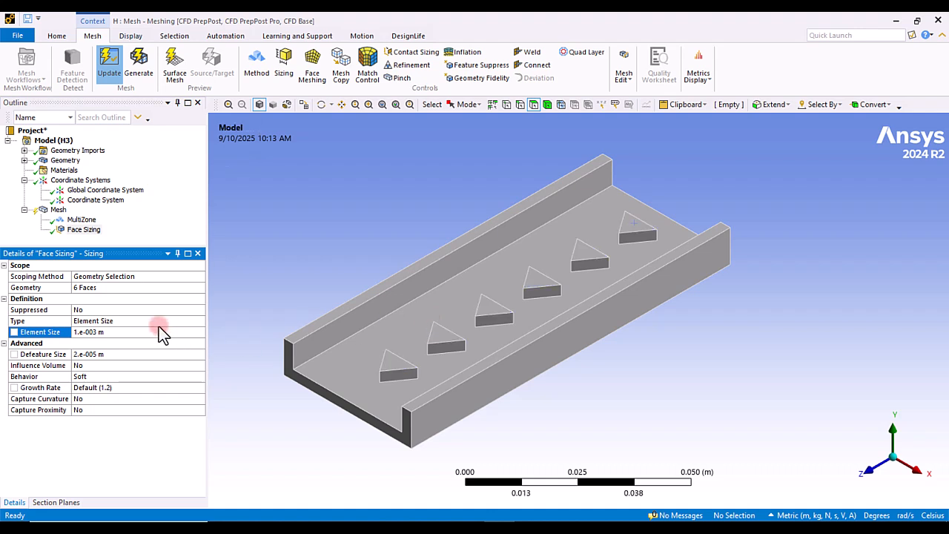
click(57, 211)
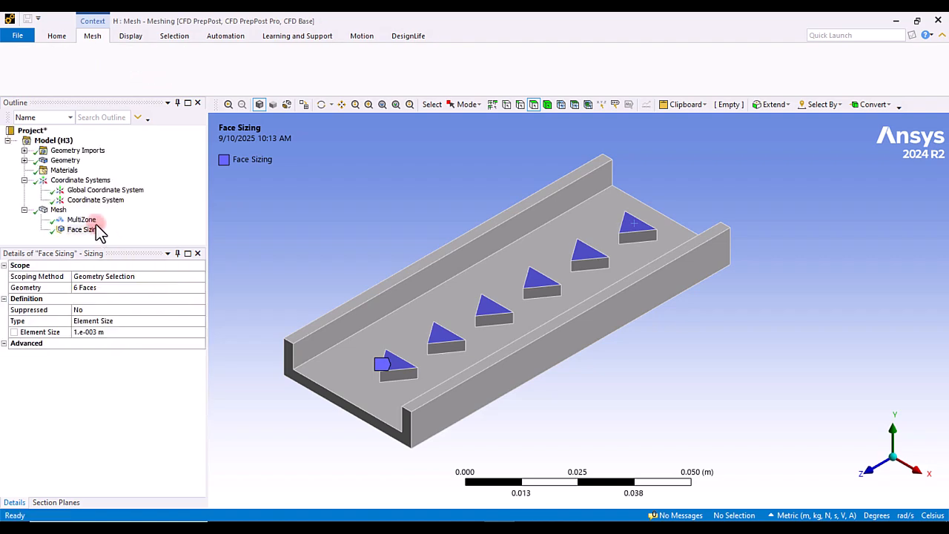
click(55, 209)
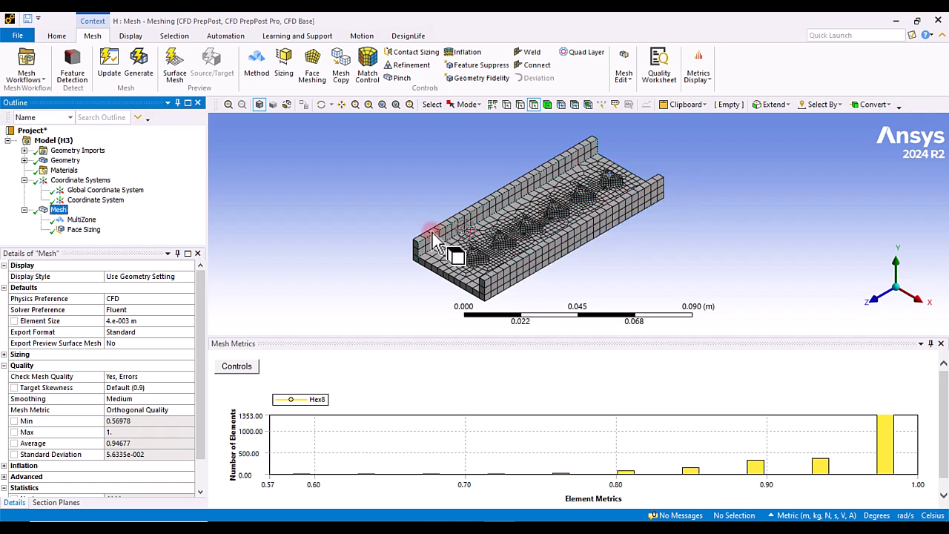
Step: Rescope the face sizing to two lengthwise edges along the channel's left wall
click(77, 230)
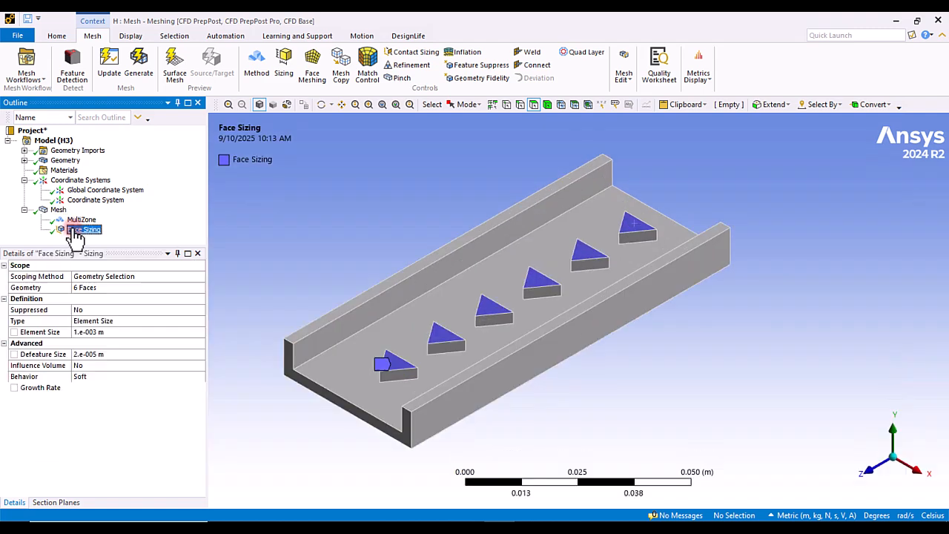
click(183, 328)
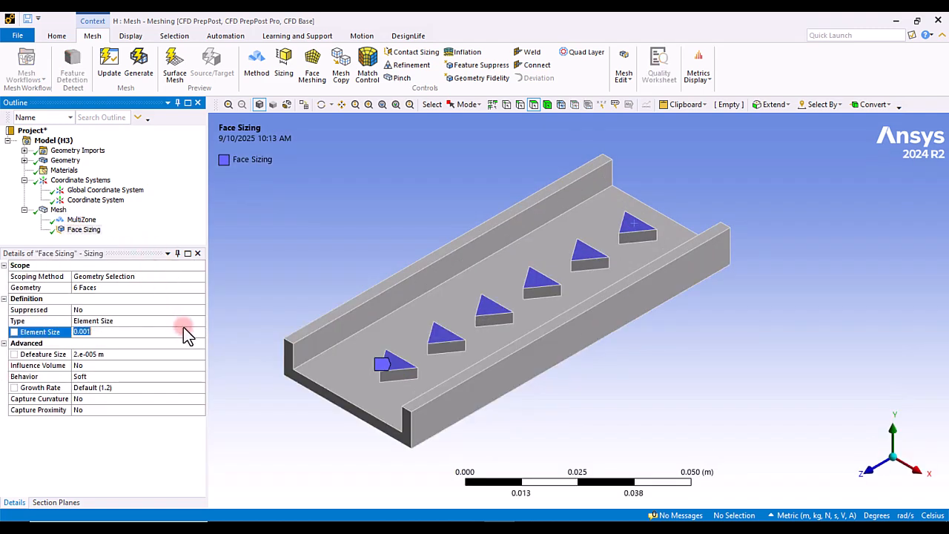
click(198, 321)
click(200, 322)
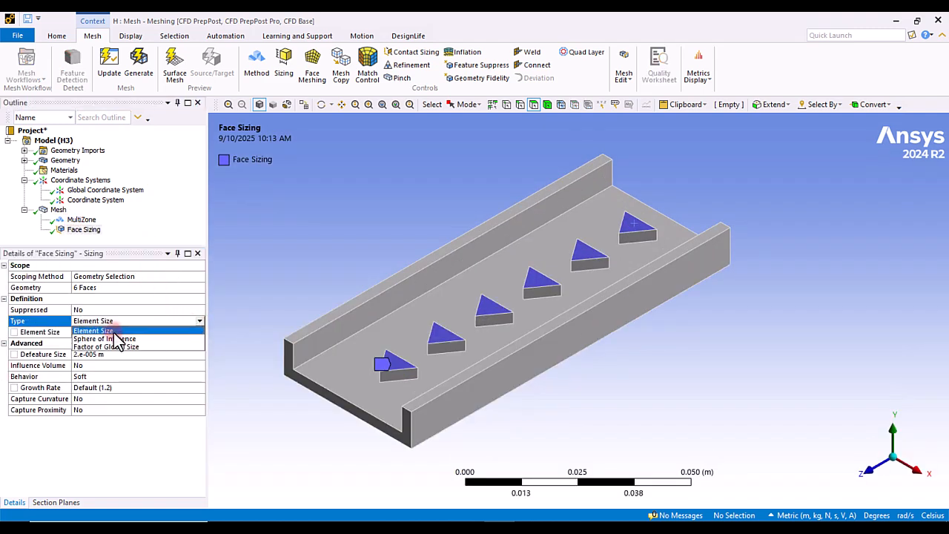
click(60, 326)
click(89, 287)
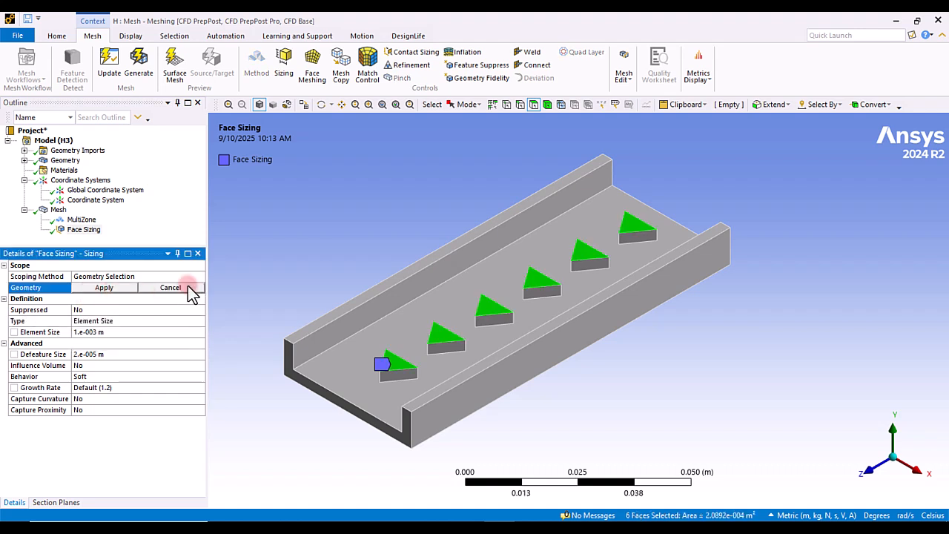
click(519, 106)
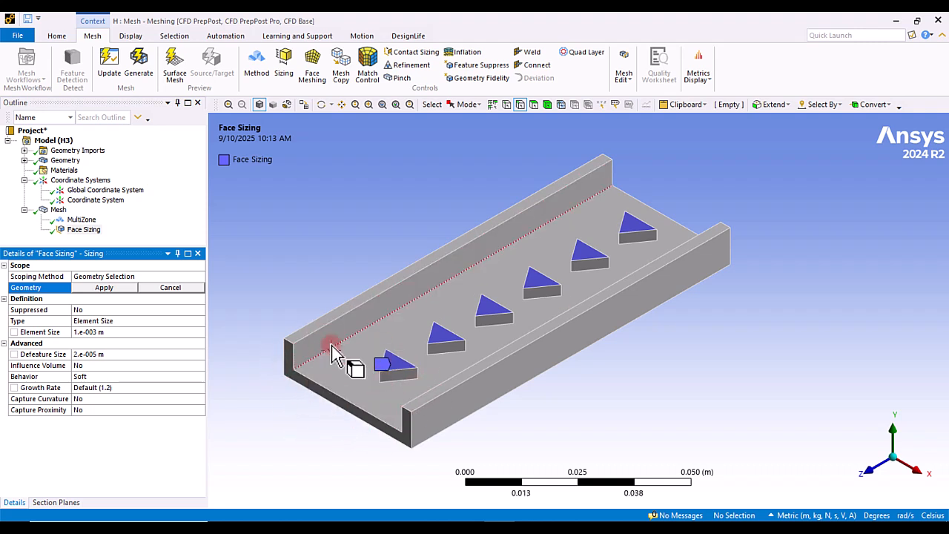
click(304, 371)
middle_drag(322, 441, 564, 411)
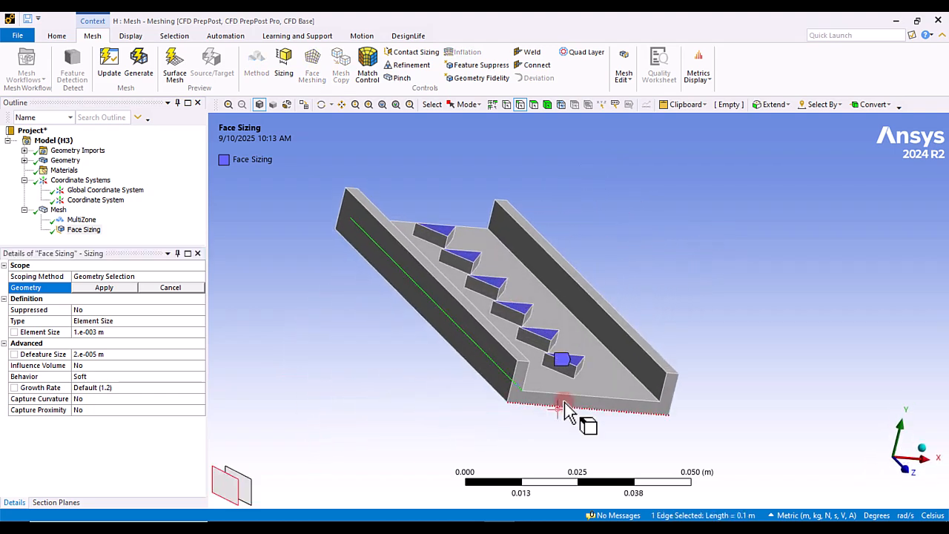
ctrl+click(651, 389)
middle_drag(700, 430, 519, 404)
click(122, 287)
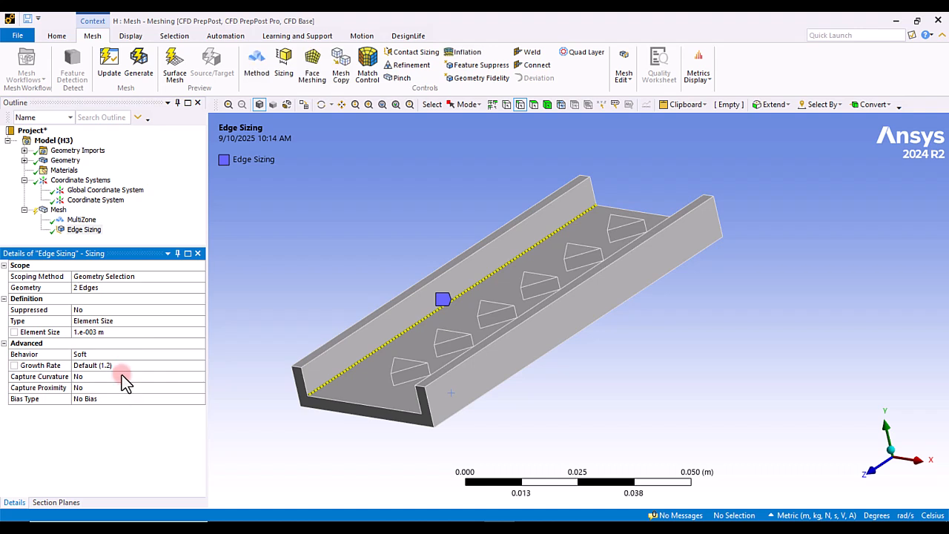
Step: Set the edge sizing type to Number of Divisions with 100 divisions
middle_drag(471, 385, 790, 434)
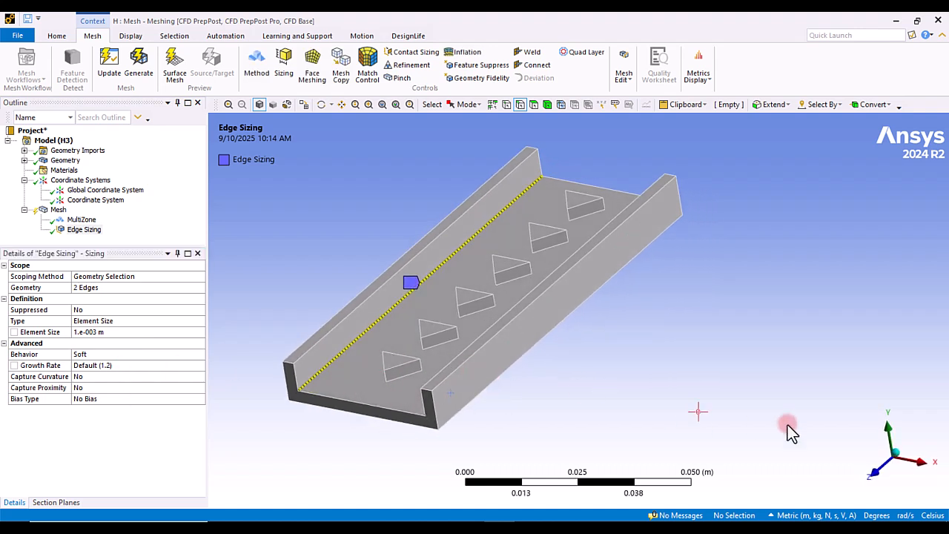
click(899, 460)
middle_drag(552, 263, 448, 349)
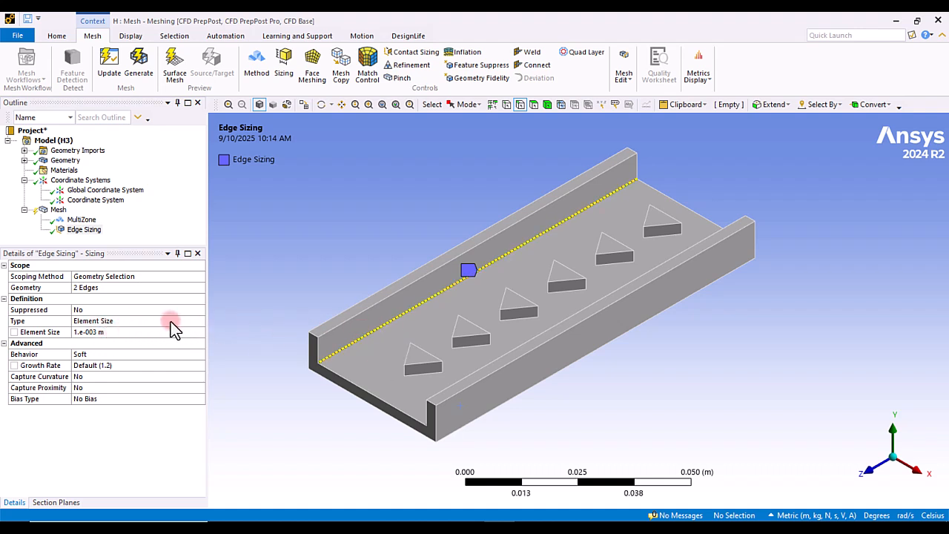
click(199, 324)
click(200, 322)
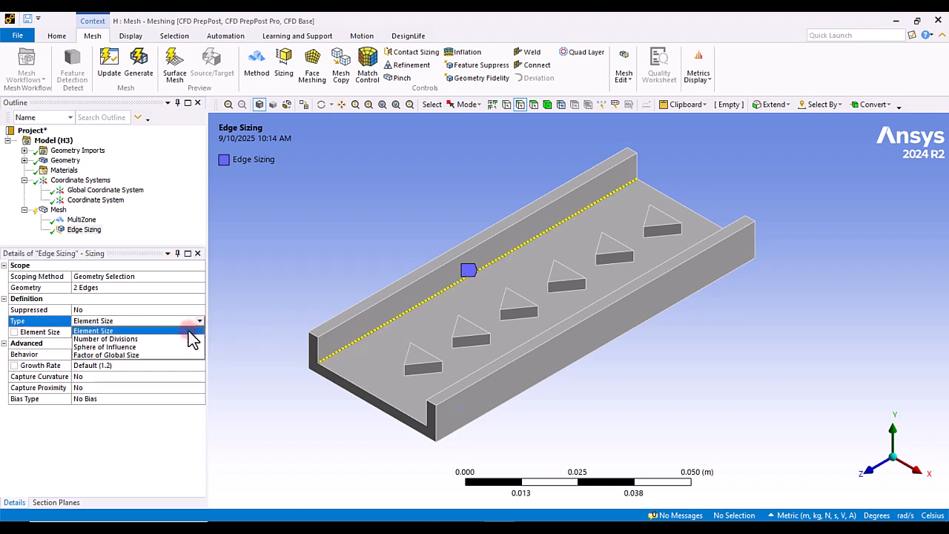
click(130, 340)
click(92, 332)
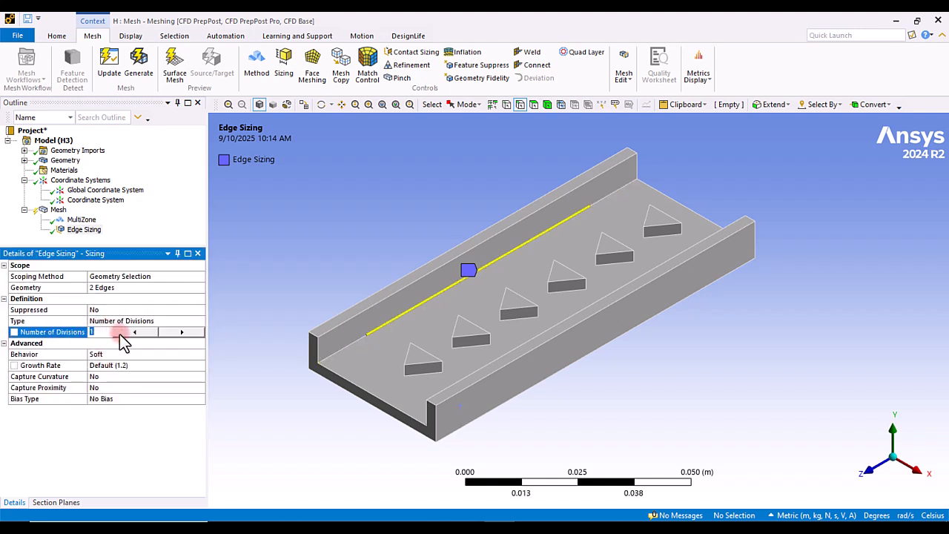
text(100)
key(Return)
Step: Generate the mesh and inspect the edge refinement and its orthogonal quality
click(139, 63)
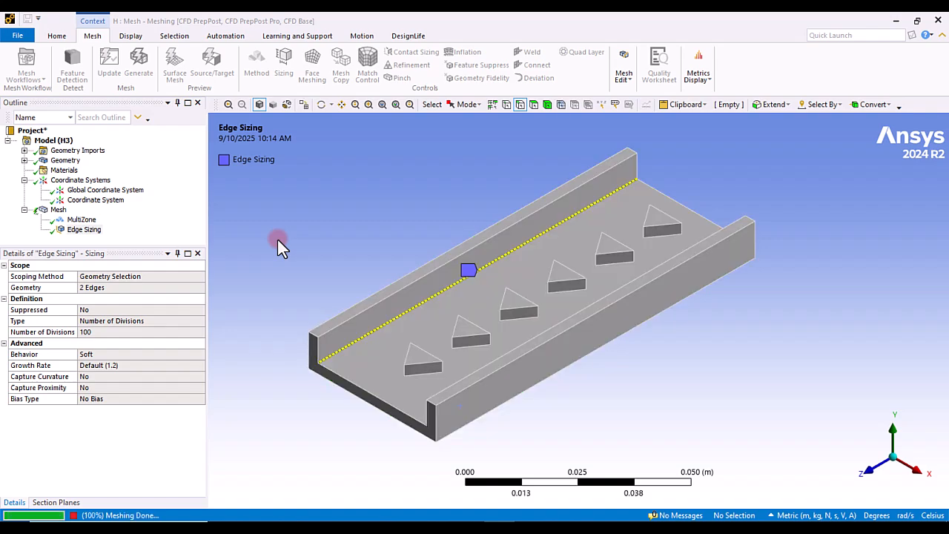
click(56, 210)
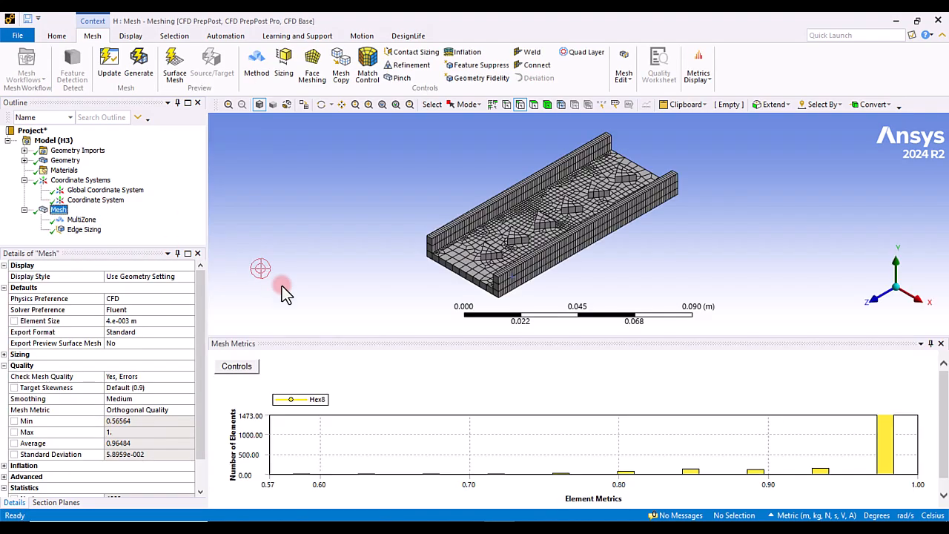
scroll(452, 239, up, 3)
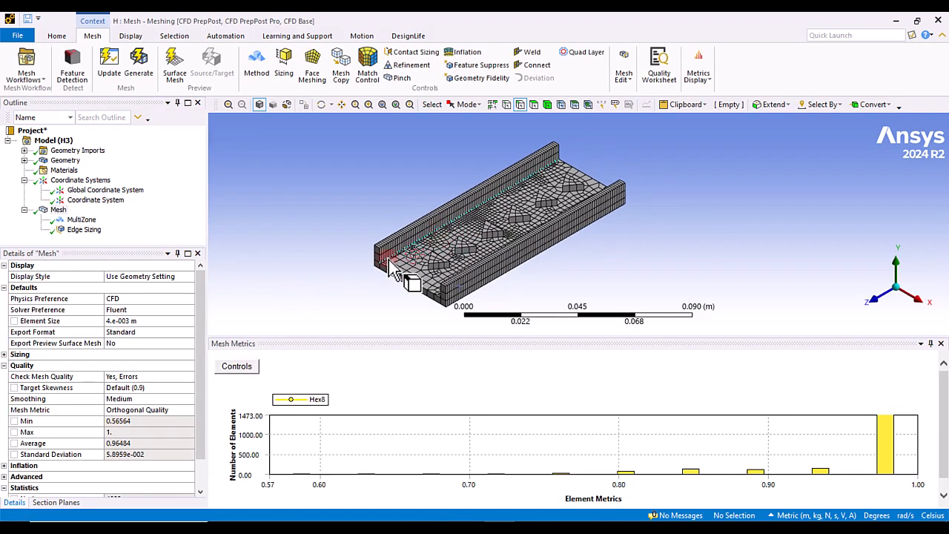
scroll(381, 234, up, 2)
mouse_move(364, 226)
ctrl+middle_down()
mouse_move(385, 205)
mouse_move(382, 228)
ctrl+middle_up()
scroll(388, 224, down, 3)
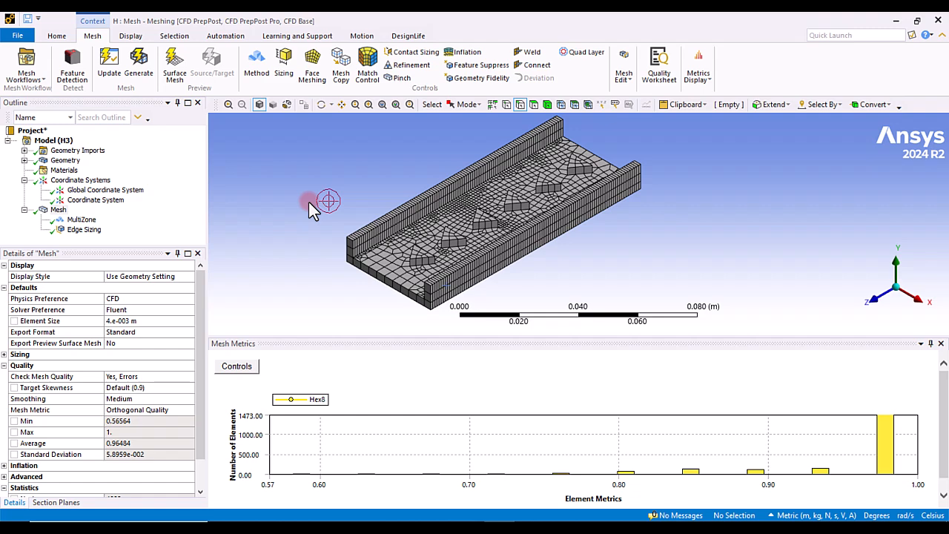
Step: Examine the edge sizing's settings and the current mesh near the channel inlet
click(84, 229)
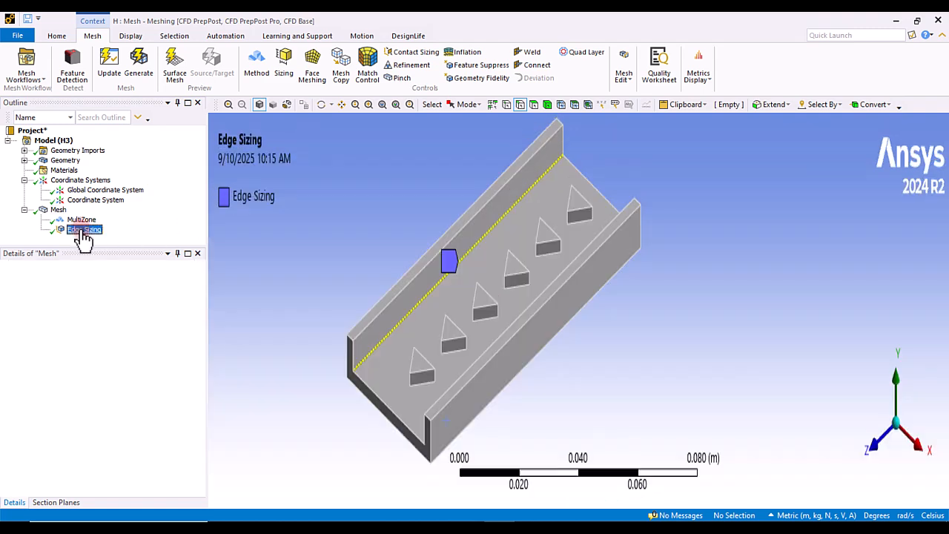
scroll(438, 272, up, 3)
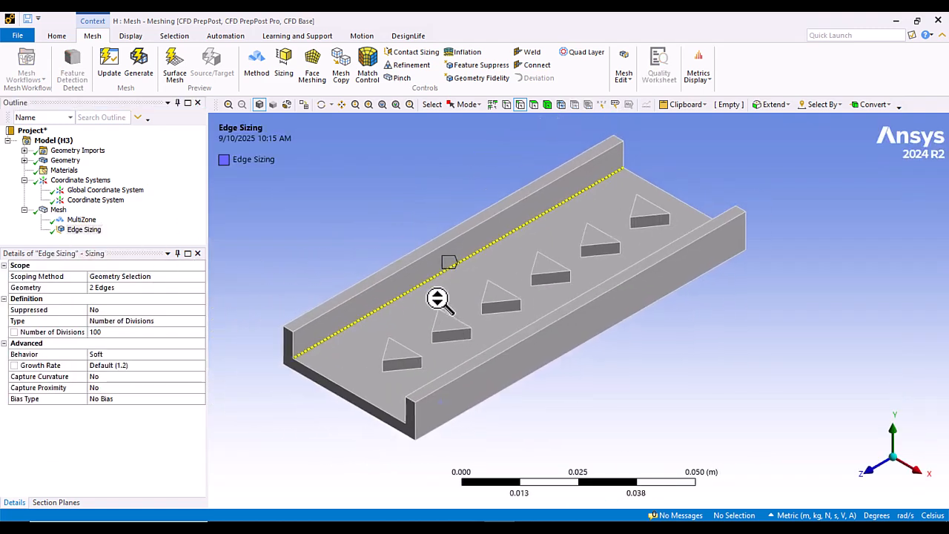
scroll(437, 298, down, 1)
ctrl+middle_drag(423, 302, 439, 300)
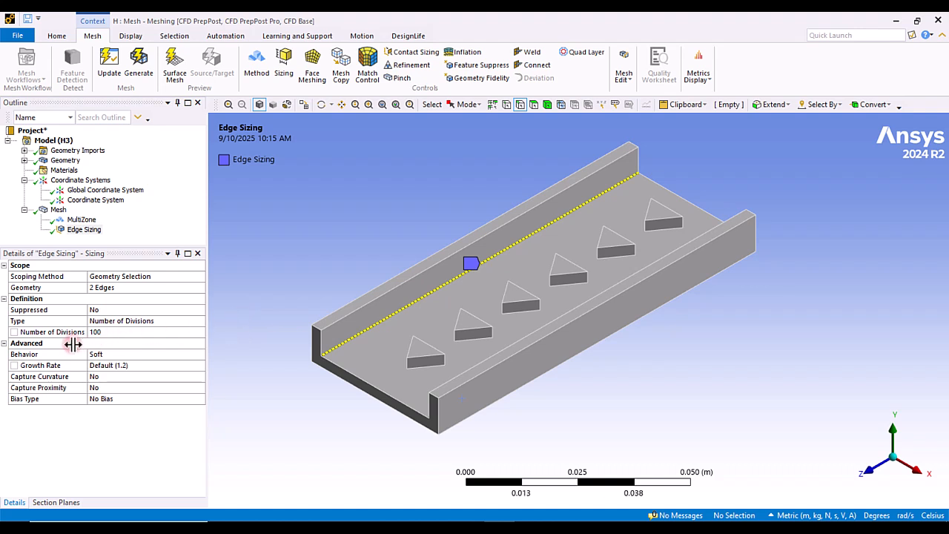
click(91, 359)
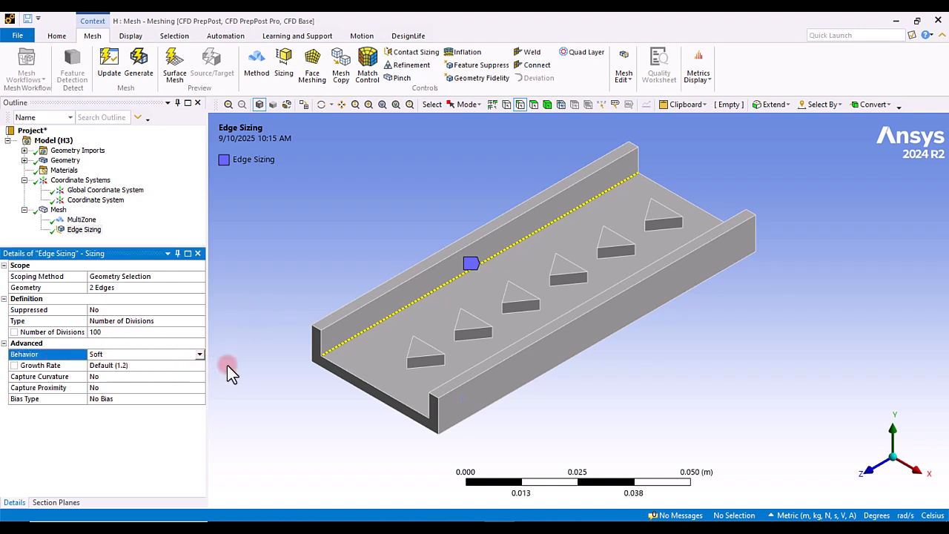
click(199, 355)
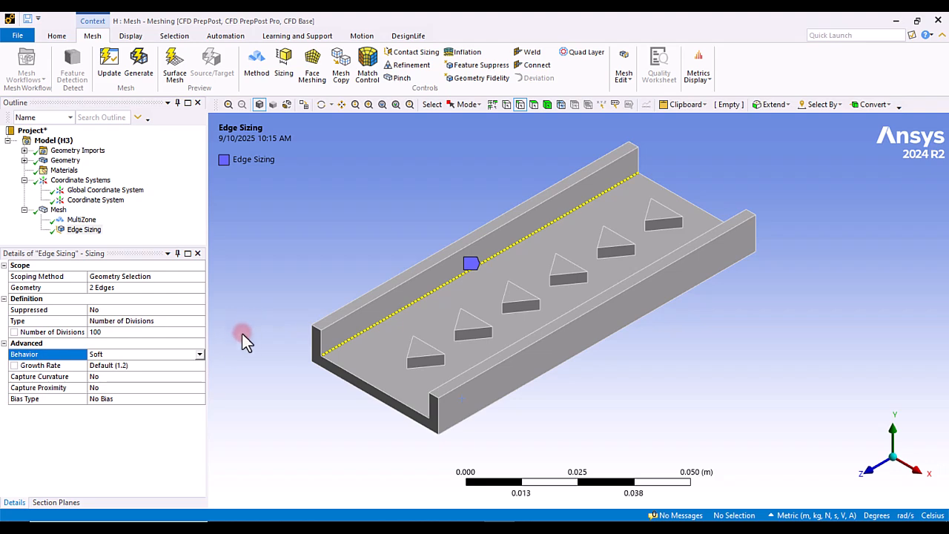
click(45, 211)
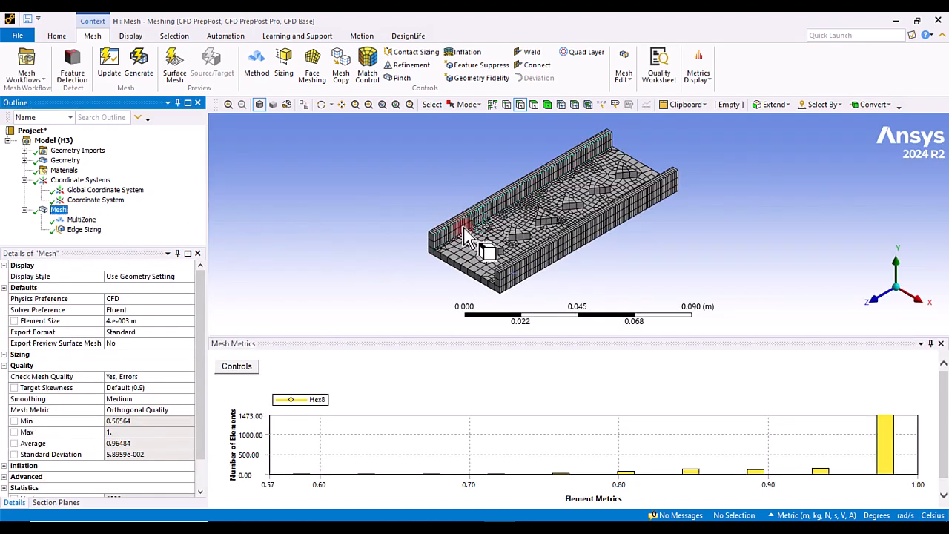
scroll(507, 258, up, 5)
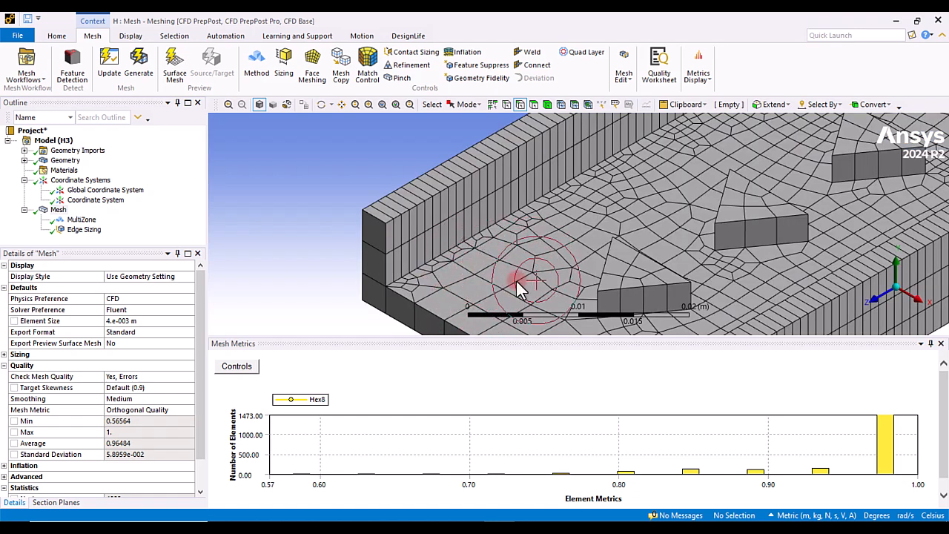
Step: Set the edge sizing behavior to Hard and update the mesh
click(84, 229)
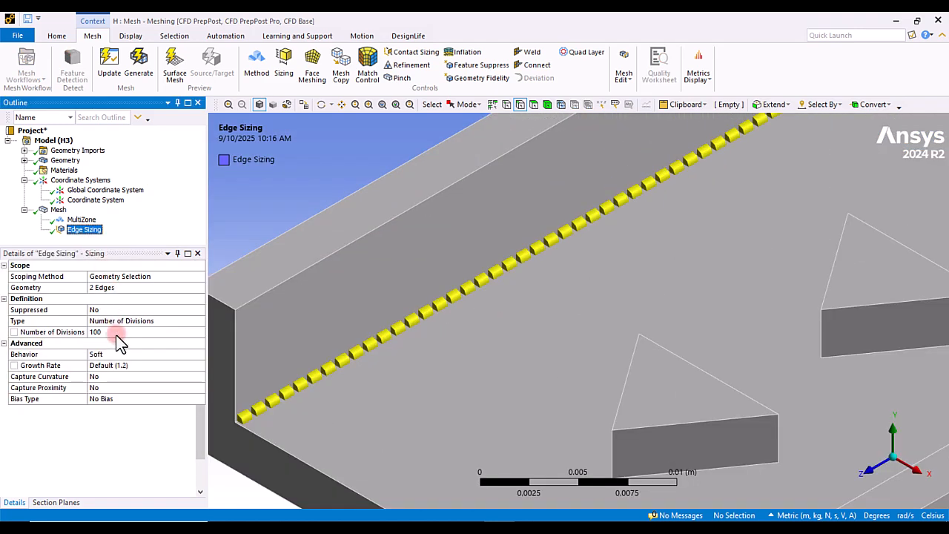
double_click(111, 353)
click(113, 73)
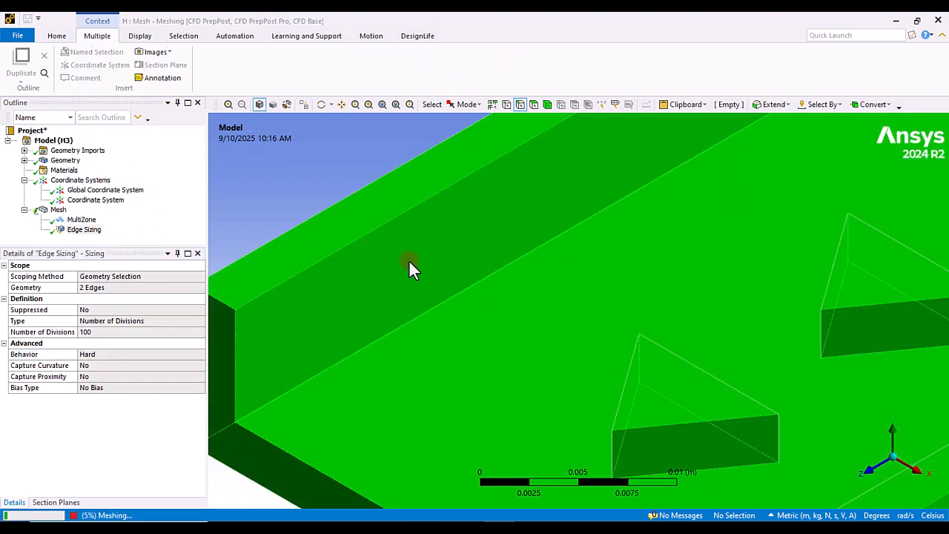
Step: Inspect the updated mesh along the refined wall edges and its orthogonal quality
shift+middle_drag(436, 252, 454, 415)
ctrl+middle_drag(528, 377, 395, 377)
shift+middle_drag(432, 327, 449, 375)
ctrl+middle_drag(498, 337, 395, 363)
shift+middle_drag(447, 301, 450, 362)
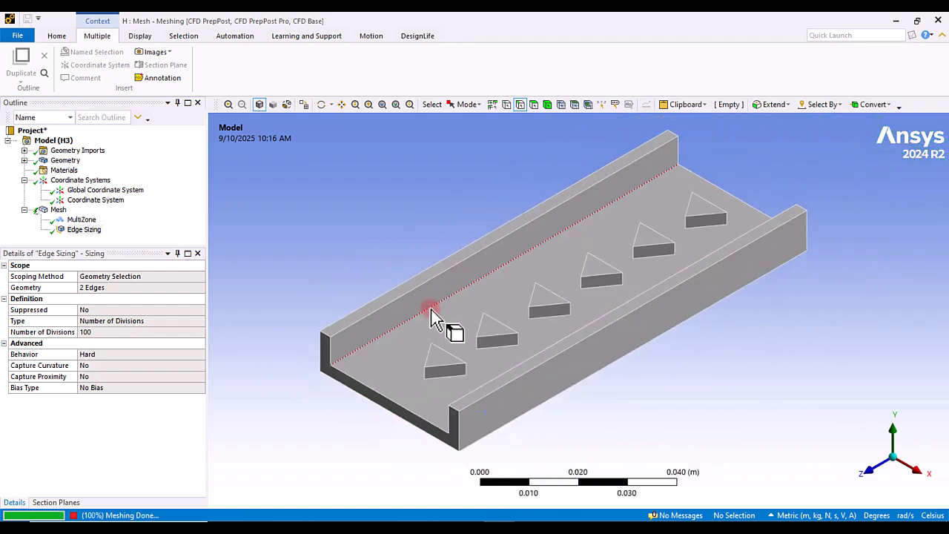
click(59, 211)
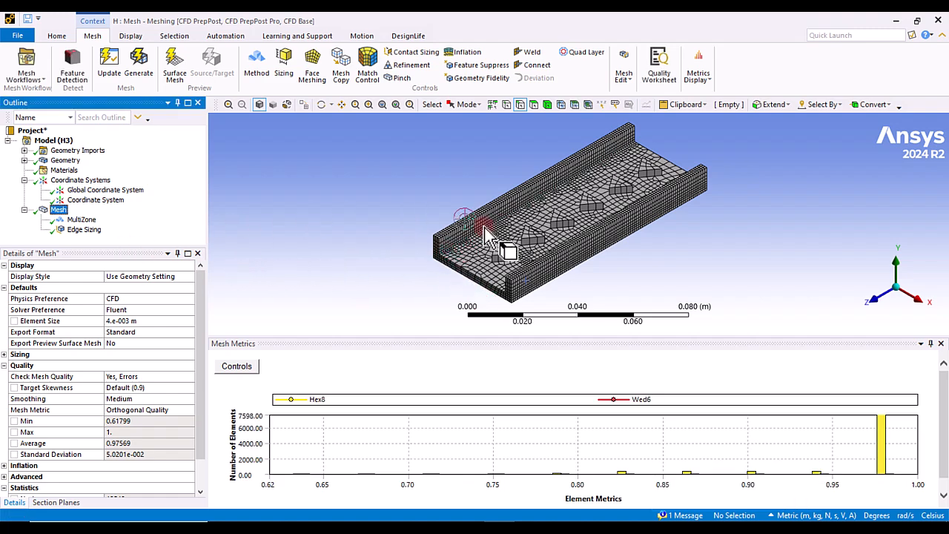
right_drag(434, 240, 484, 261)
middle_drag(484, 262, 504, 290)
shift+middle_drag(548, 211, 547, 305)
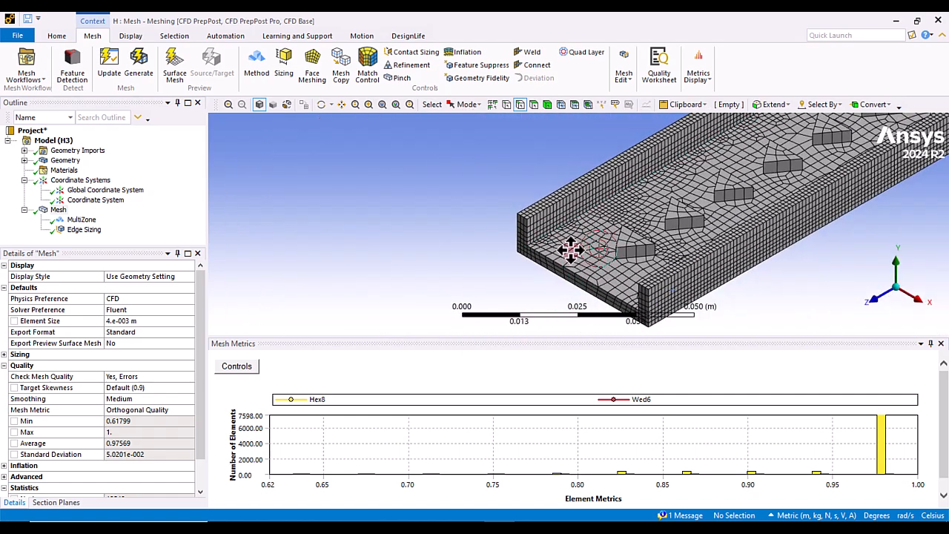
ctrl+middle_drag(570, 250, 417, 281)
scroll(417, 281, down, 3)
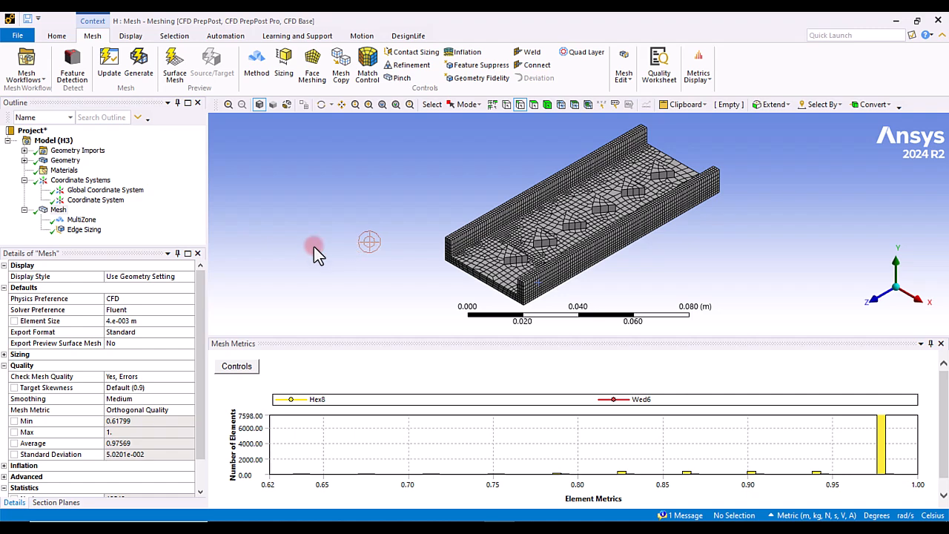
Step: Set the edge sizing behavior back to Soft
click(74, 230)
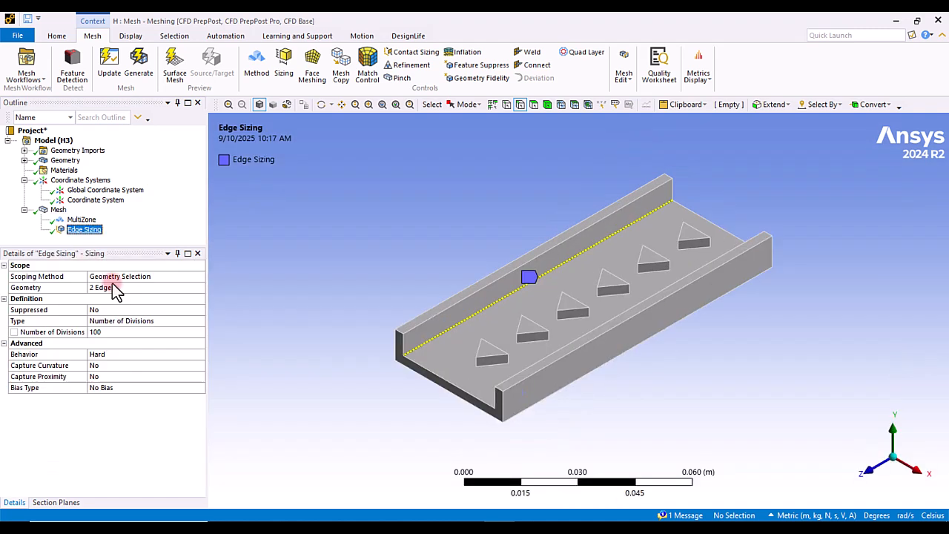
click(103, 358)
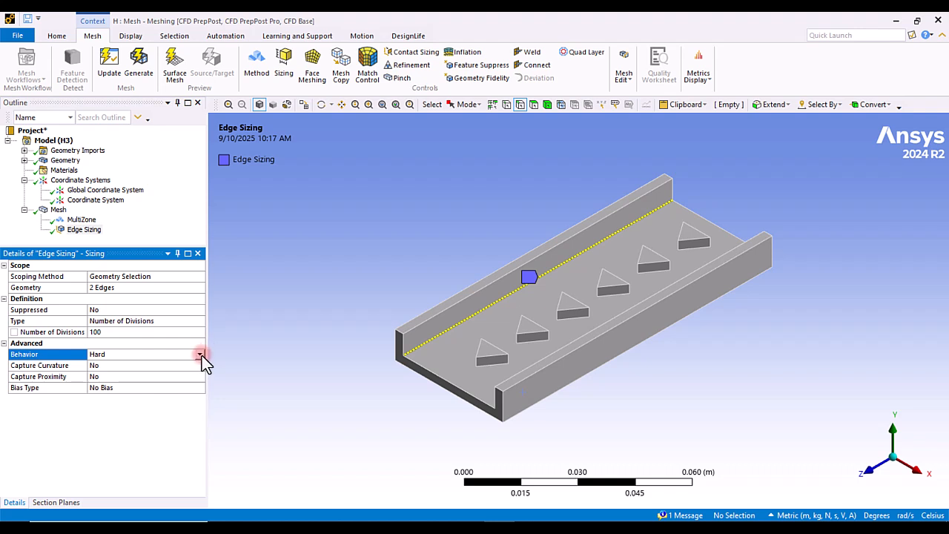
click(200, 355)
click(135, 365)
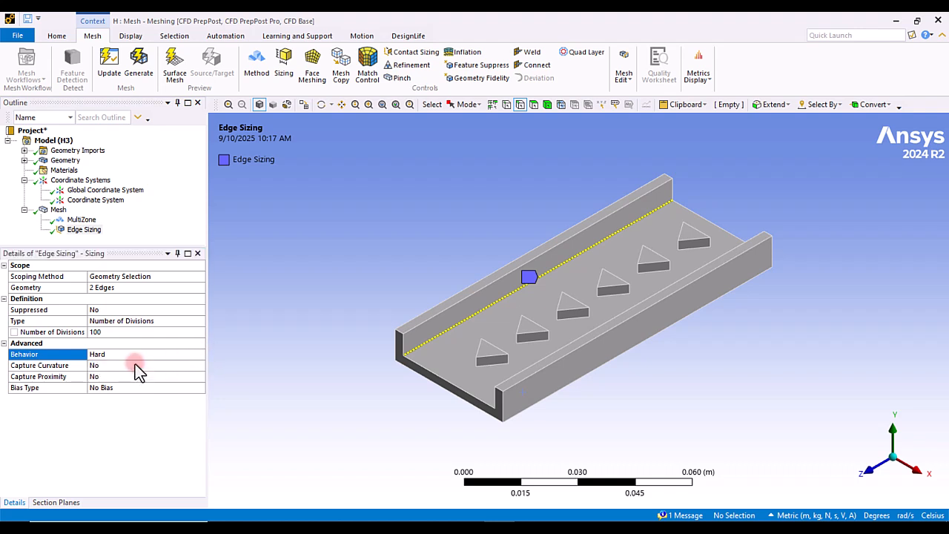
Step: Rescope the sizing to a single vertex at the corner of the first triangular rib
click(148, 322)
click(160, 289)
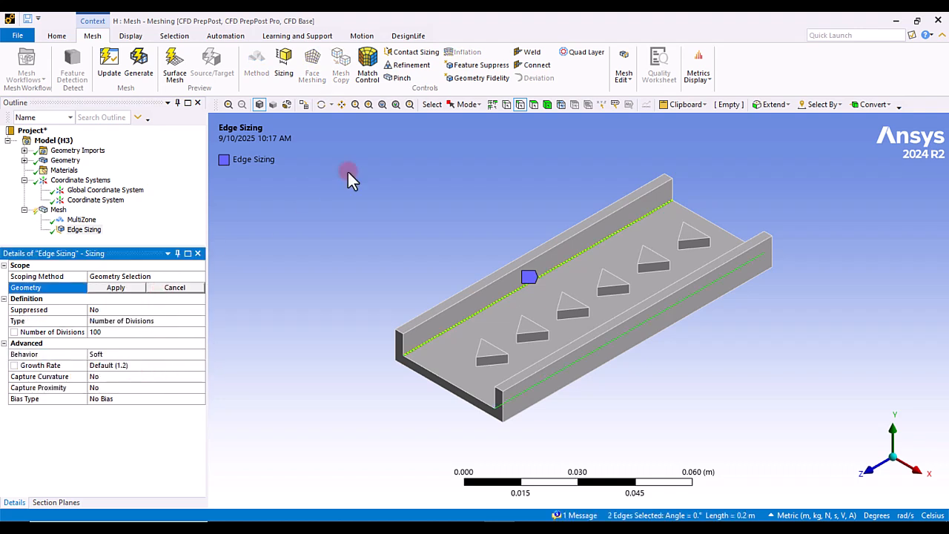
click(507, 108)
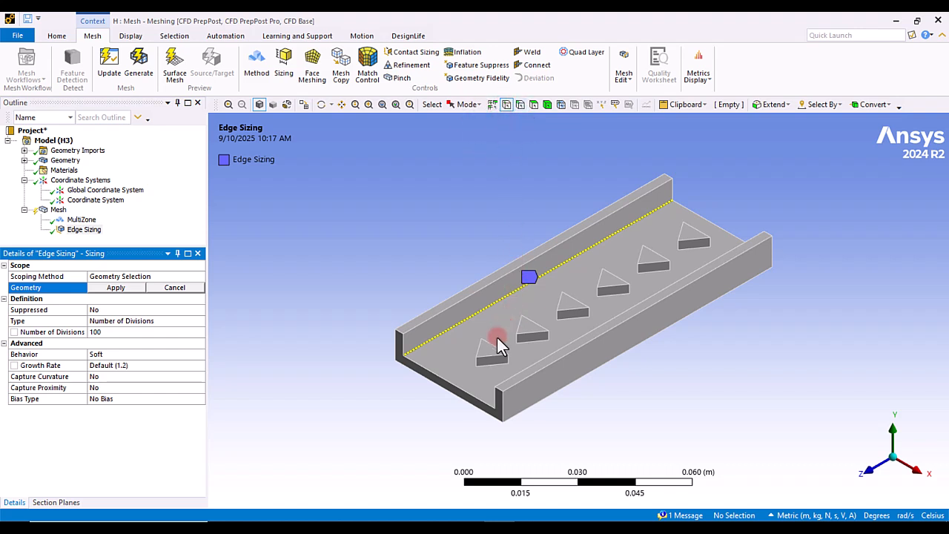
click(477, 358)
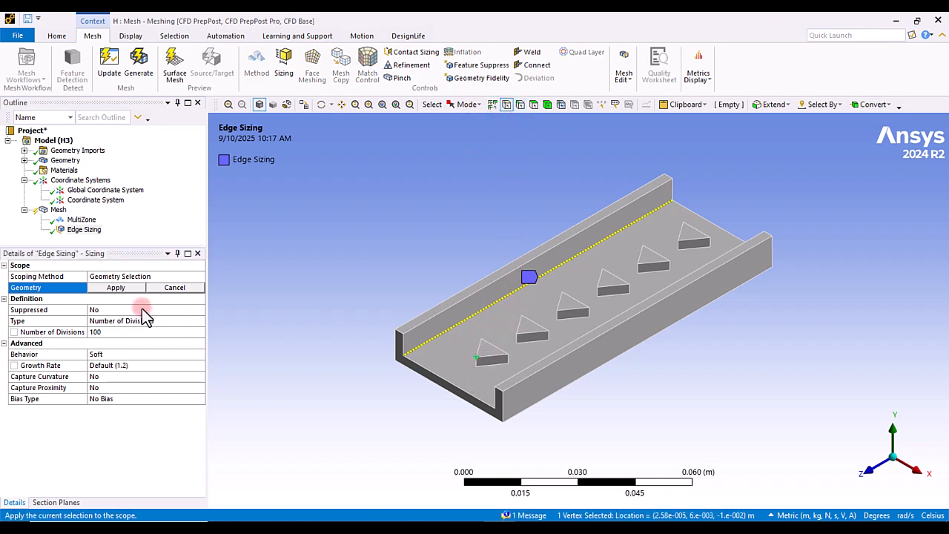
click(116, 287)
Step: Update the mesh and inspect the sphere-of-influence refinement around the rib vertex
click(138, 324)
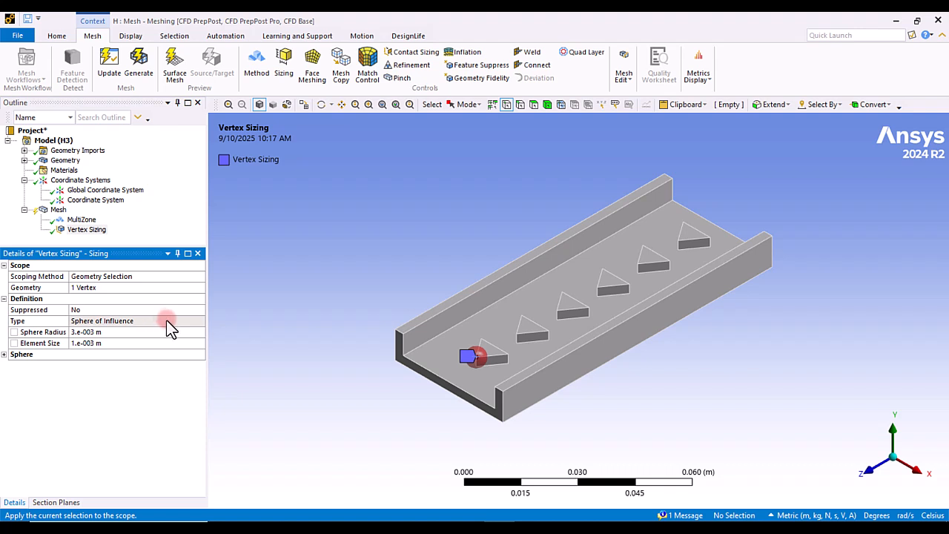
click(108, 331)
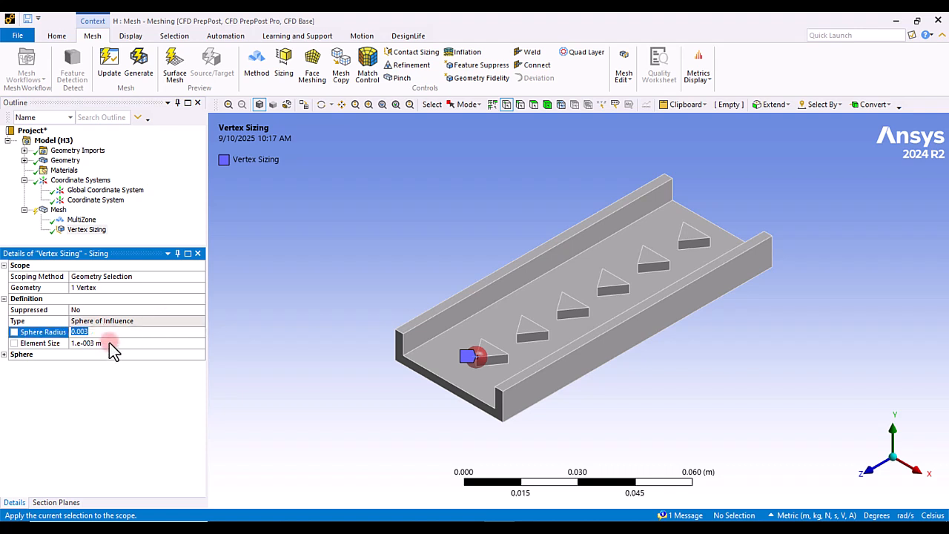
click(111, 80)
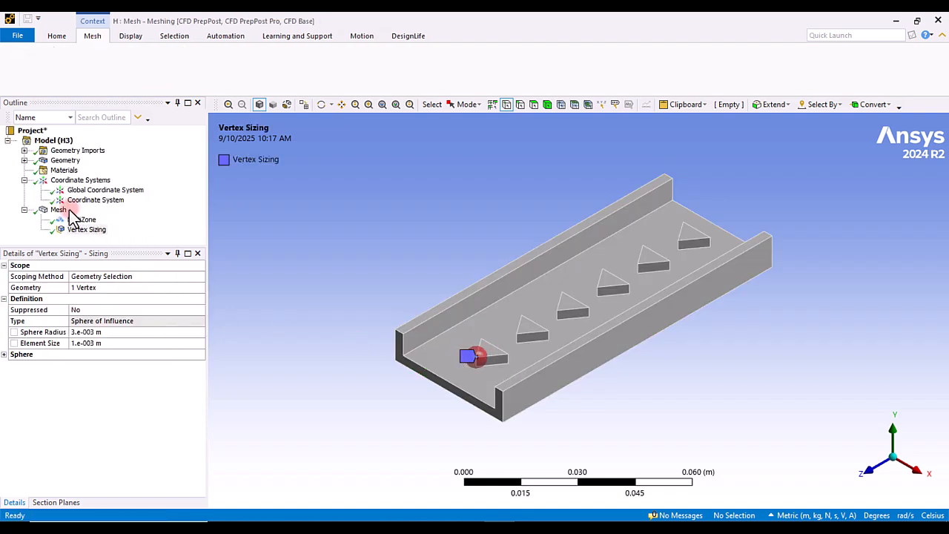
click(59, 211)
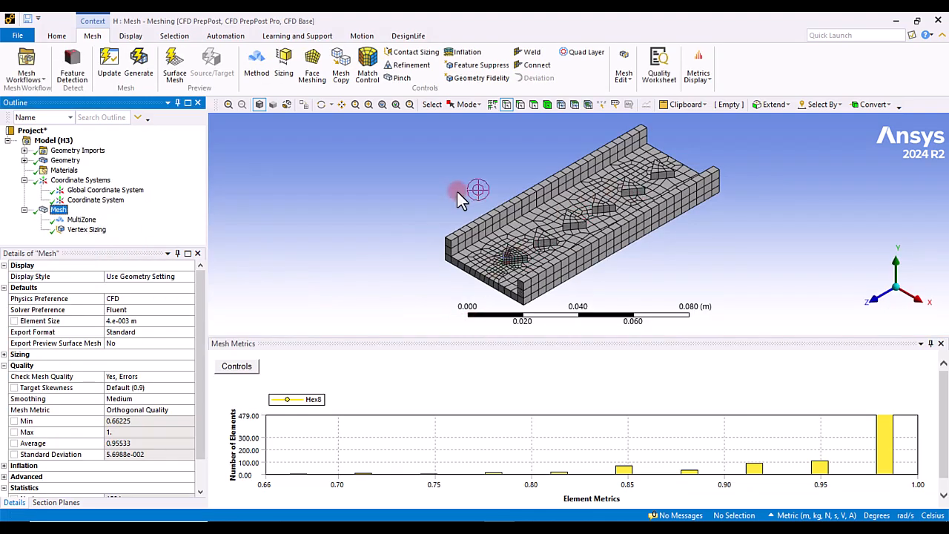
right_drag(456, 214, 552, 276)
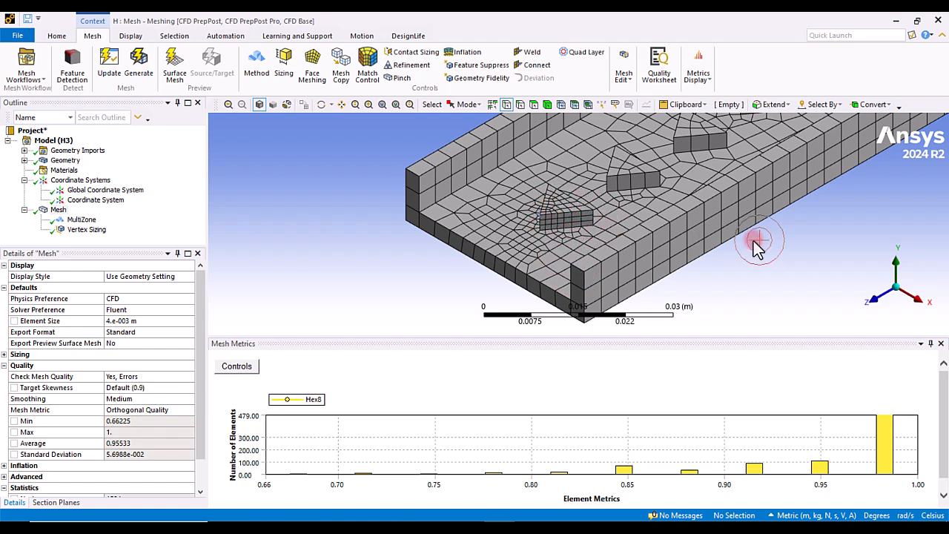
click(381, 108)
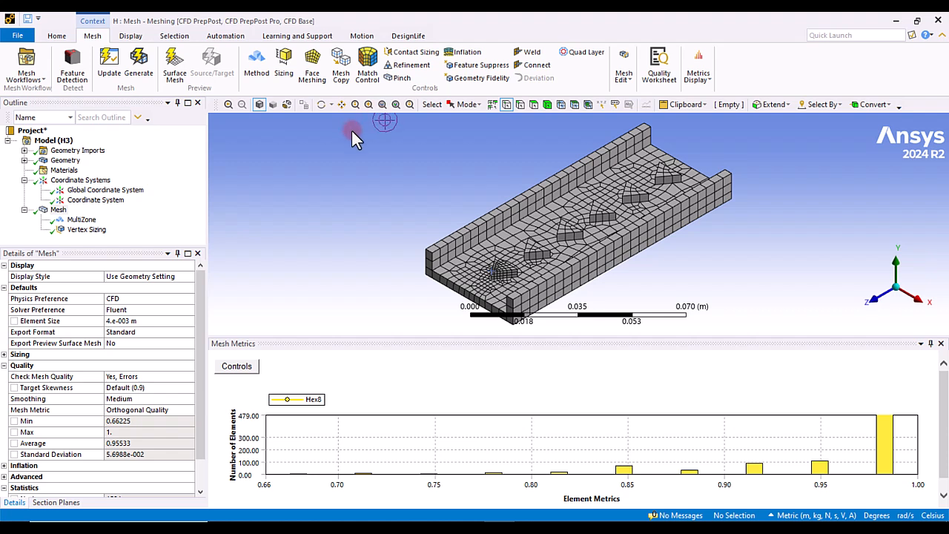
Step: Rescope the sizing to the single lengthwise edge at the base of the channel's left wall
click(86, 229)
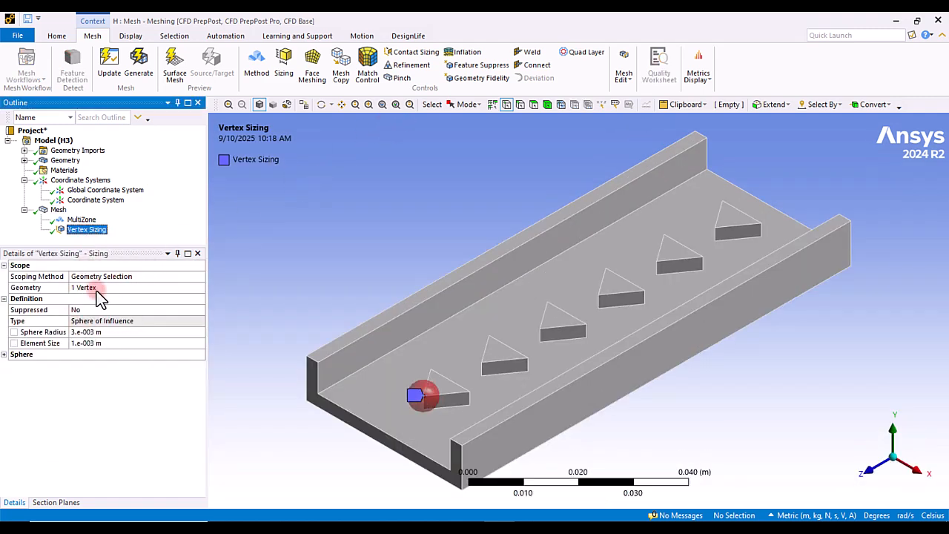
click(96, 288)
click(520, 106)
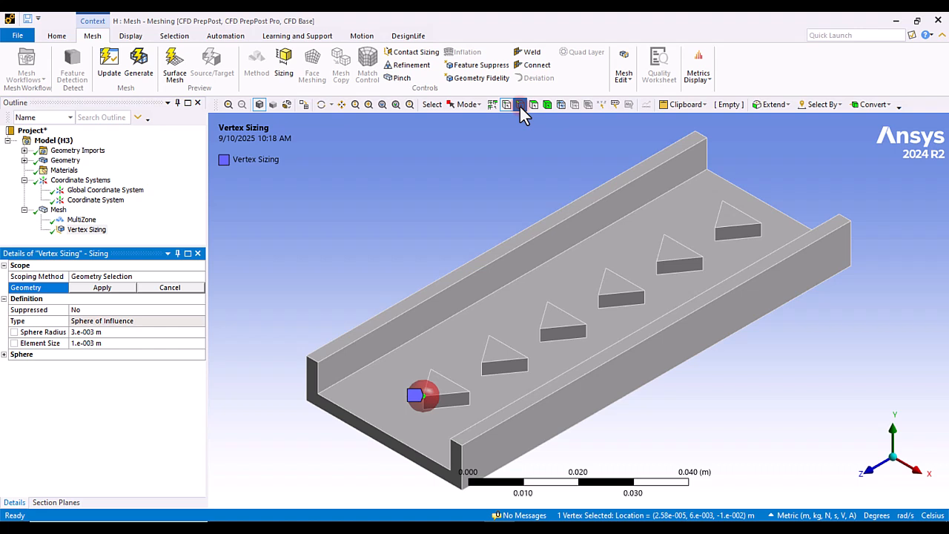
click(531, 273)
click(102, 288)
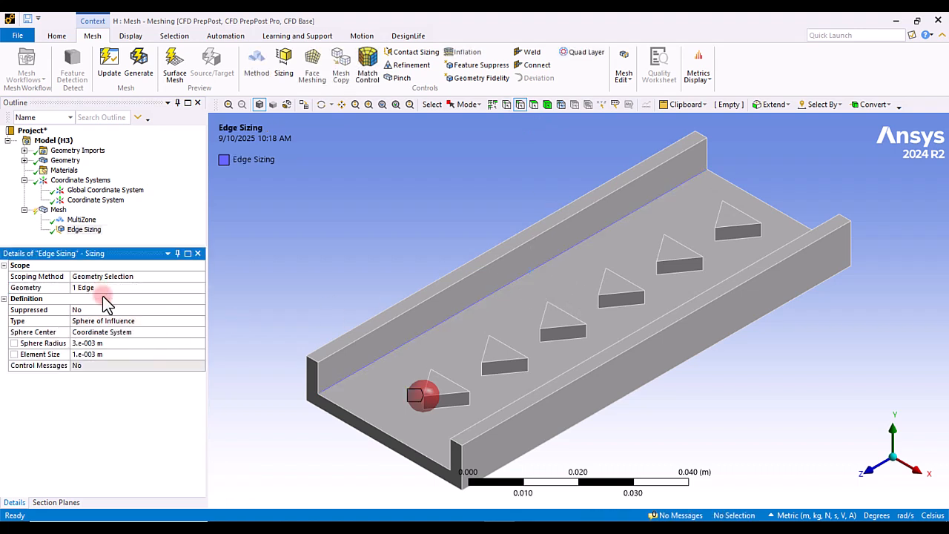
click(322, 338)
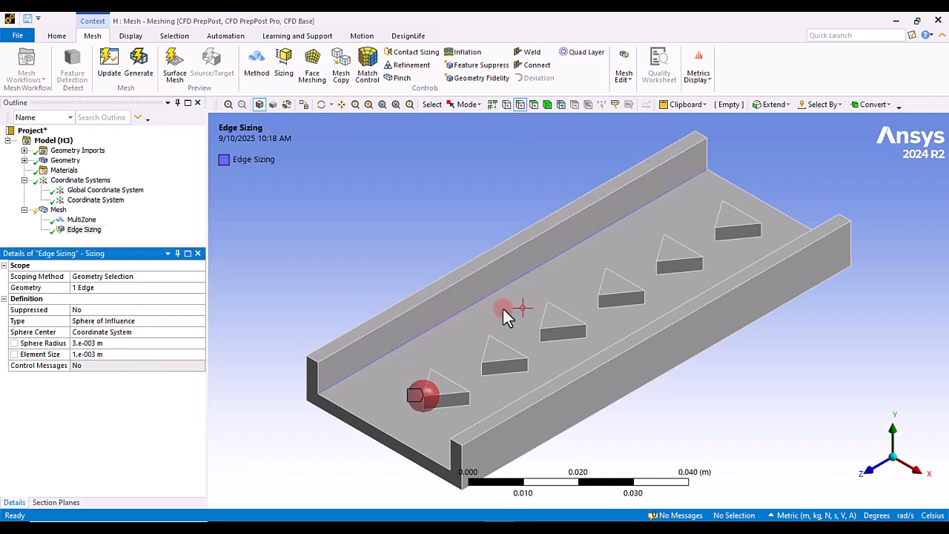
Step: Set the edge sizing type to Number of Divisions with 100 divisions and open its bias type
click(201, 321)
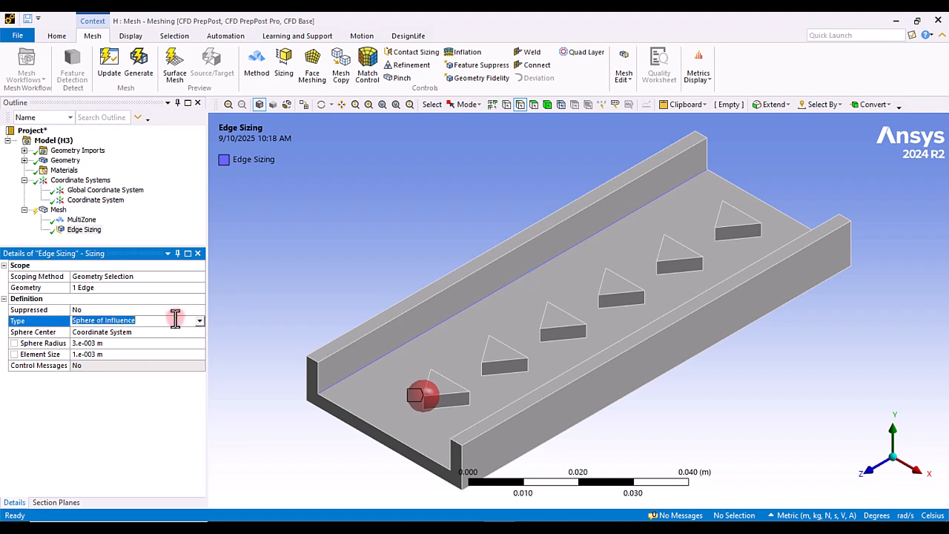
click(200, 320)
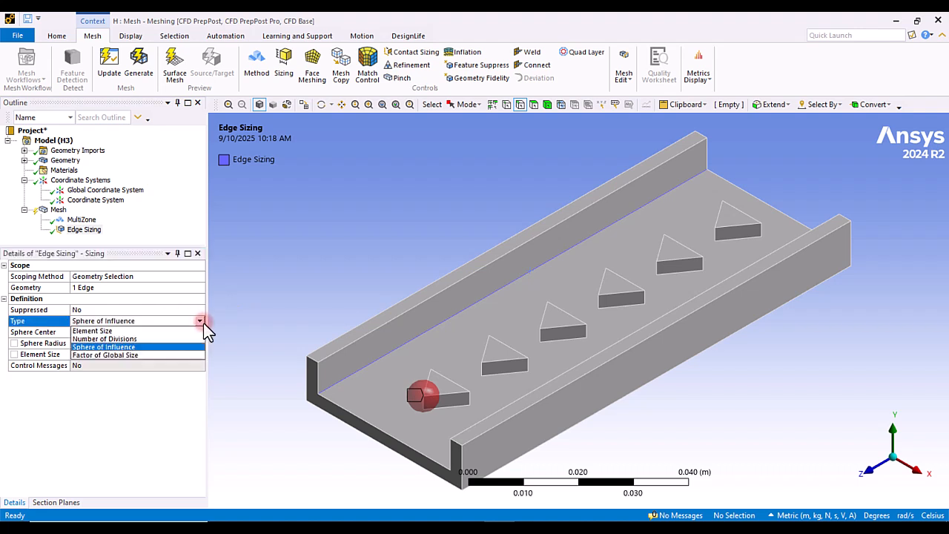
click(140, 339)
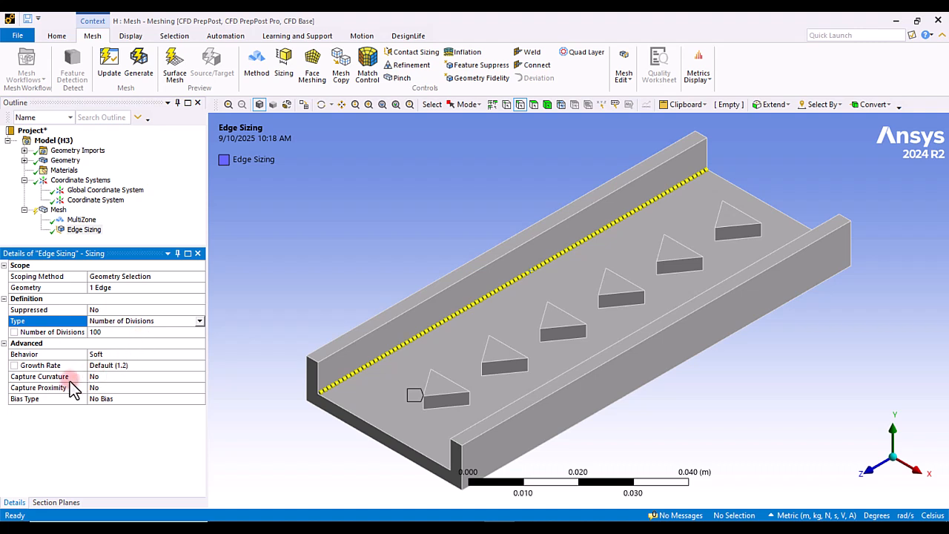
click(52, 400)
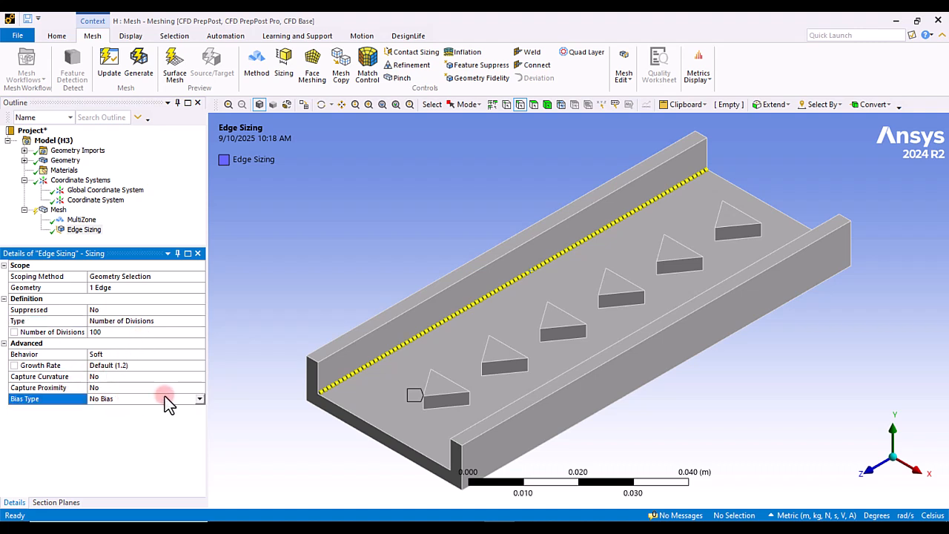